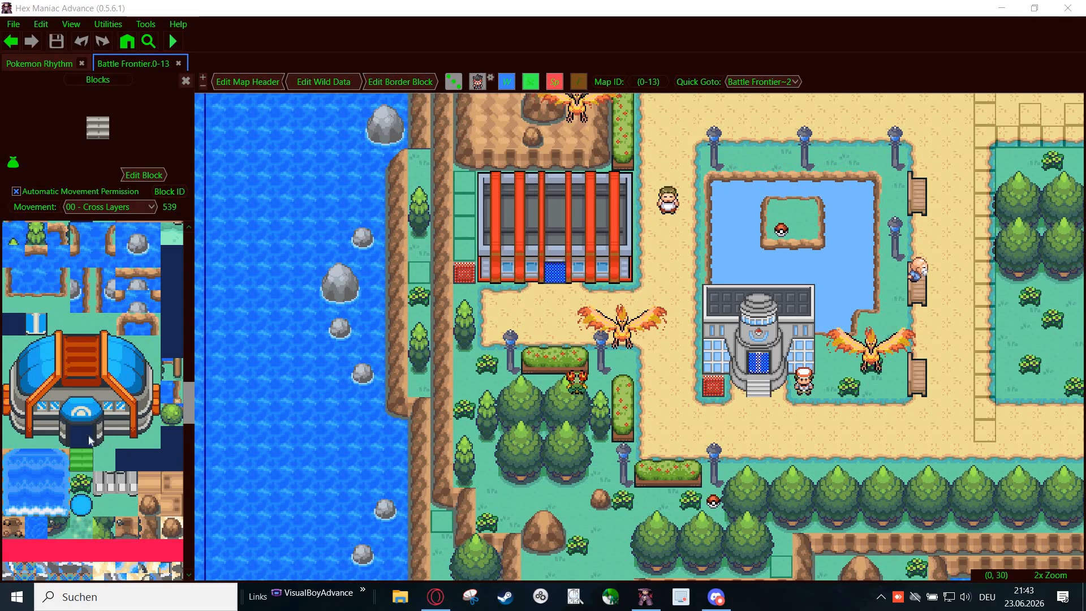
- Select the bush block below the stairs in the block list and open it for block editing
left_click(79, 487)
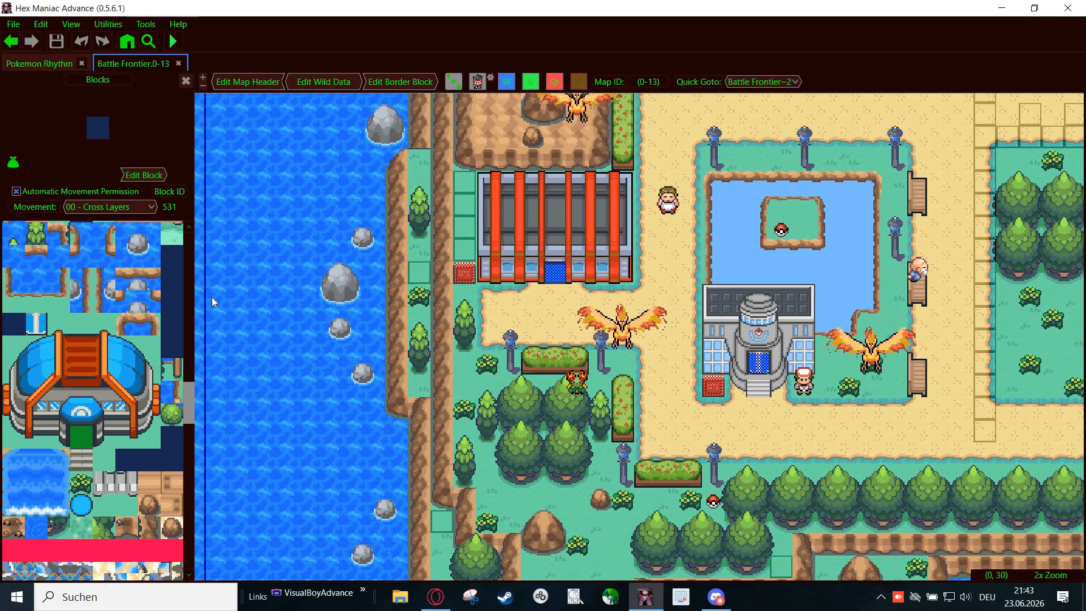
left_click(142, 176)
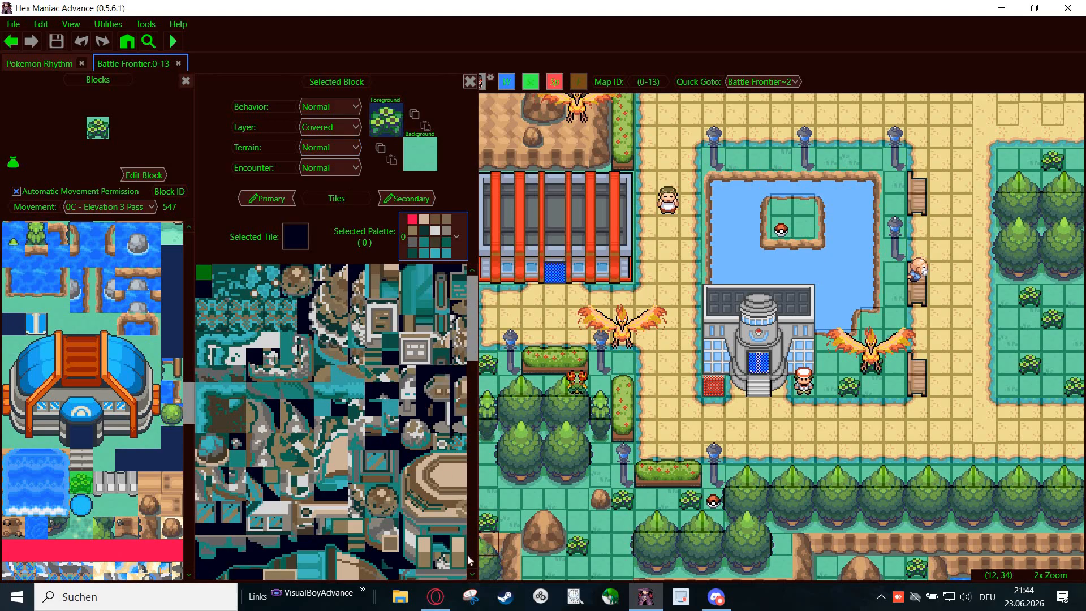
- Switch to the Opera browser to review the triple-layer blocks installation guide for FireRed and Emerald, and return to Hex Maniac Advance
mouse_move(434, 600)
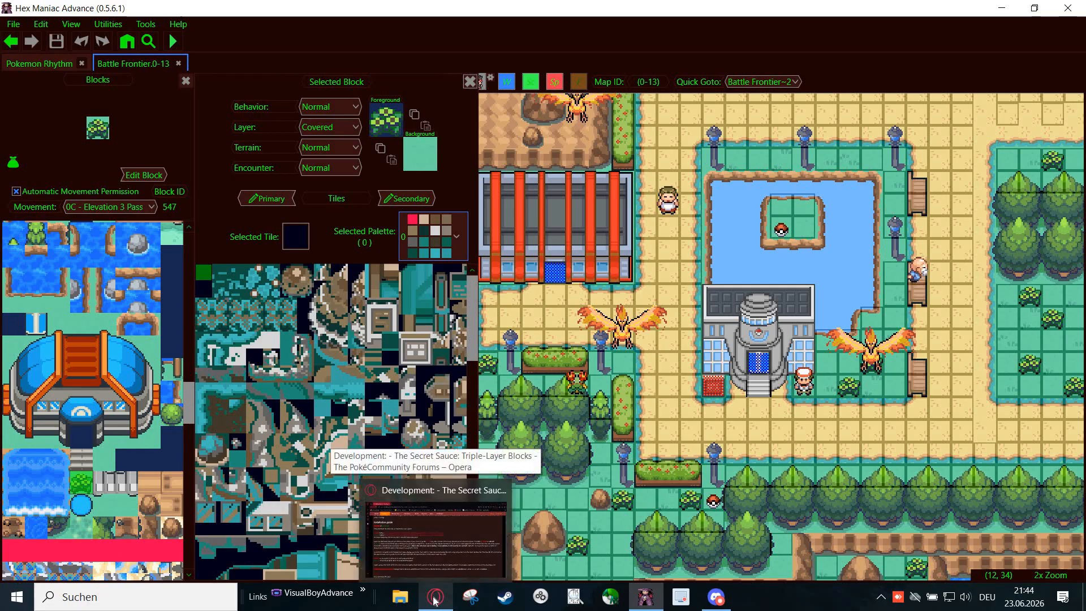
left_click(434, 598)
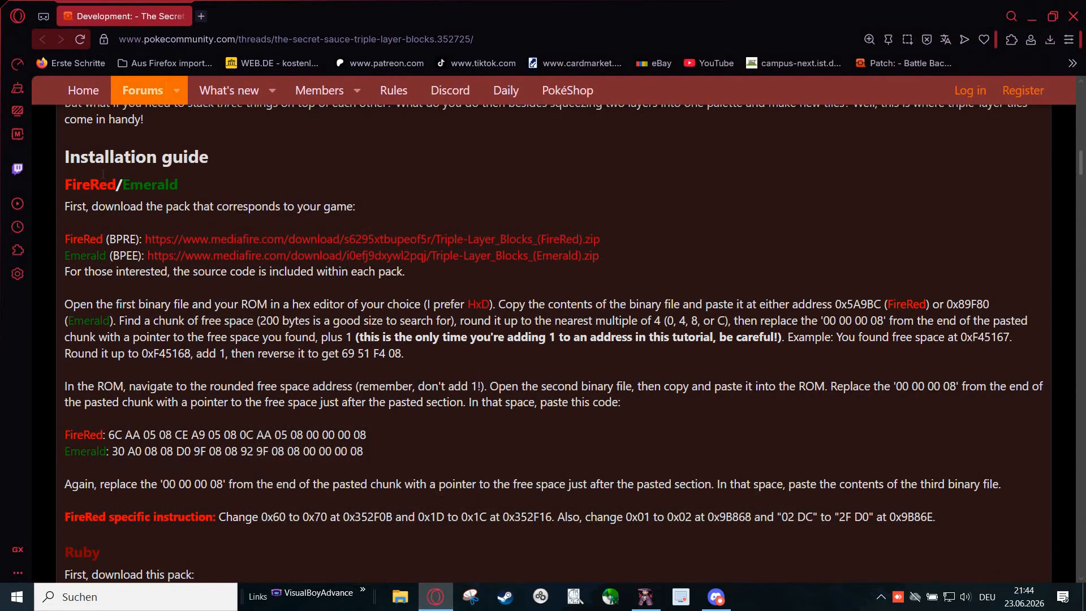
left_click_drag(64, 157, 936, 517)
left_click(330, 124)
key("alt+Tab")
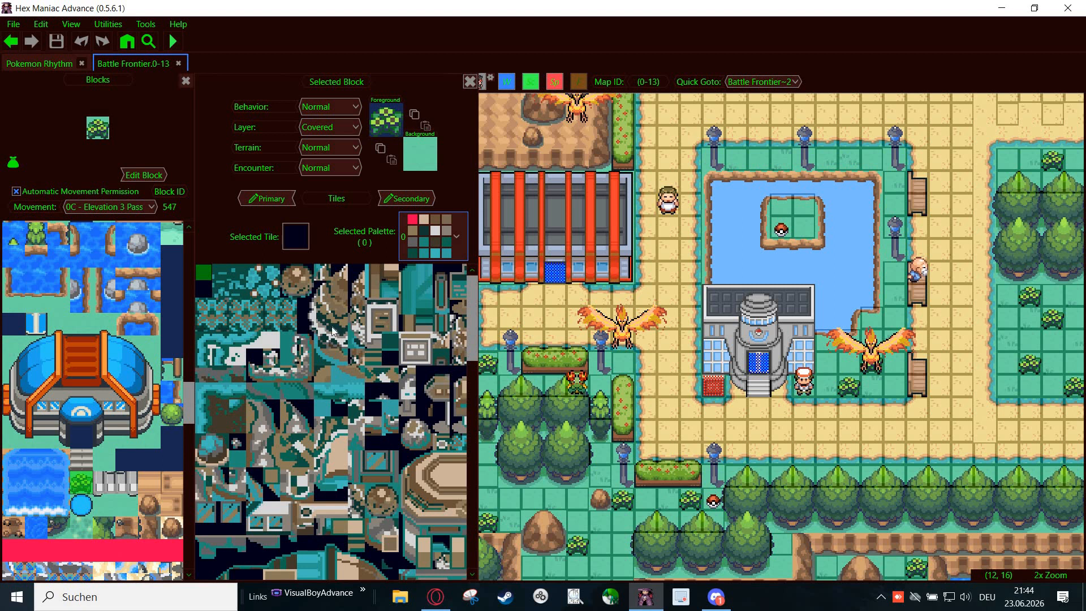
- Compare the foreground and background layers of bush block 547 with those of the neighbouring block 548
left_click(104, 500)
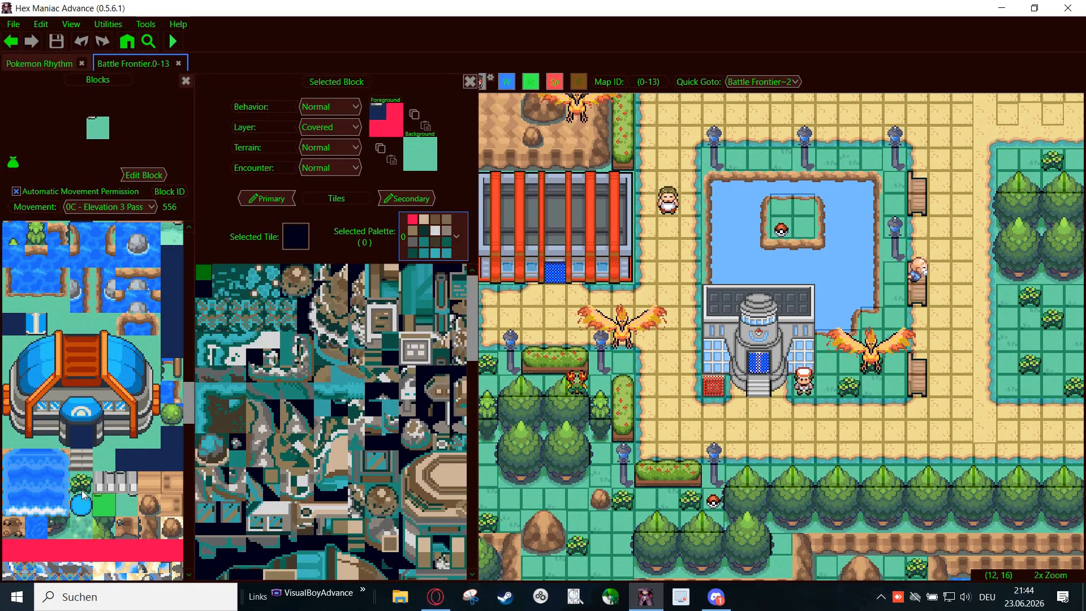
left_click(81, 490)
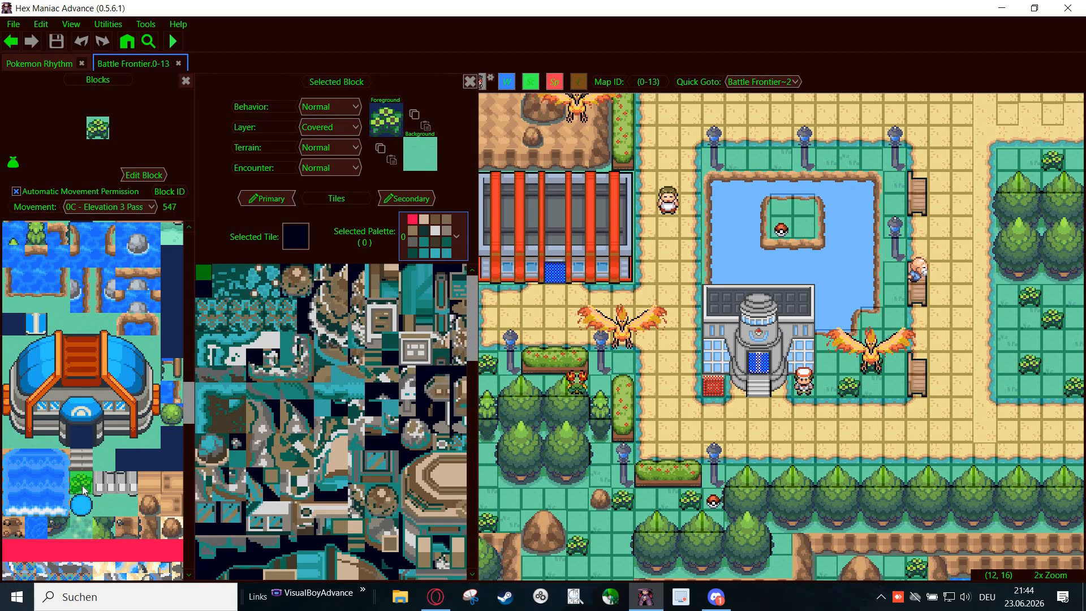
left_click(104, 482)
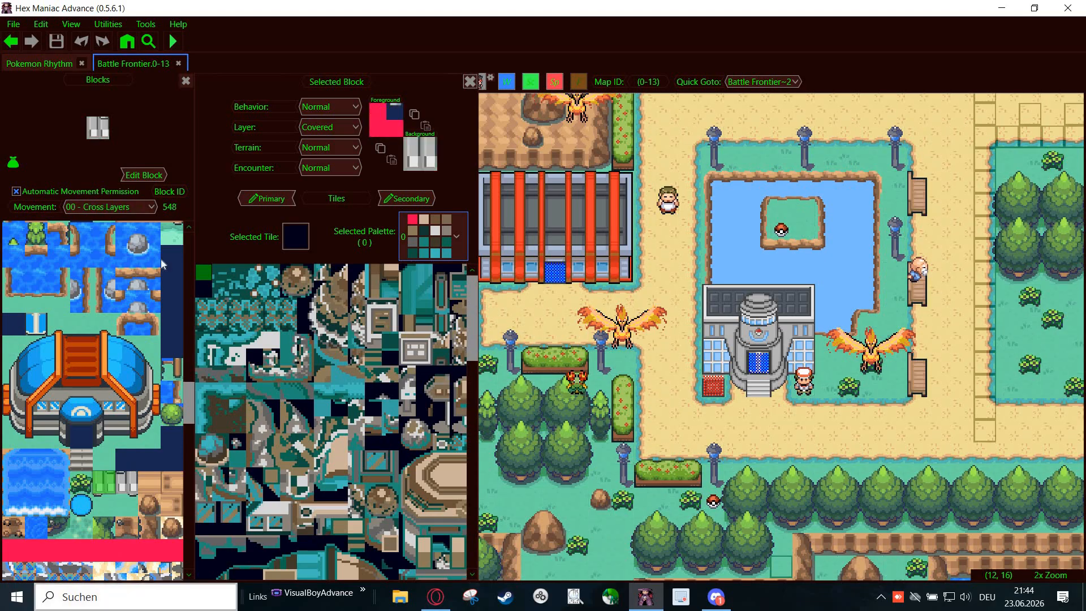
left_click(82, 482)
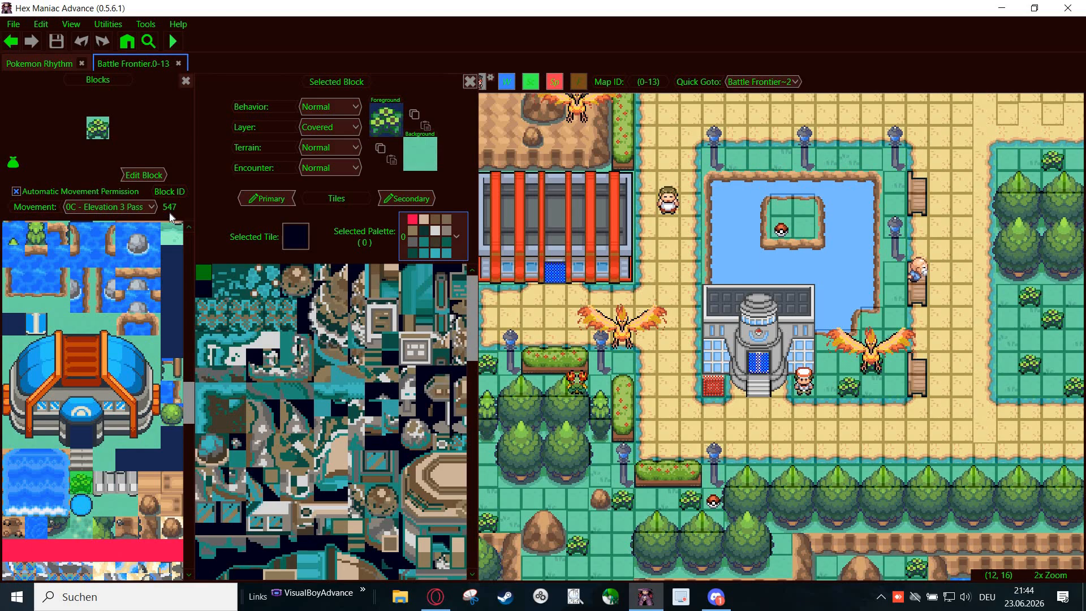
left_click(100, 483)
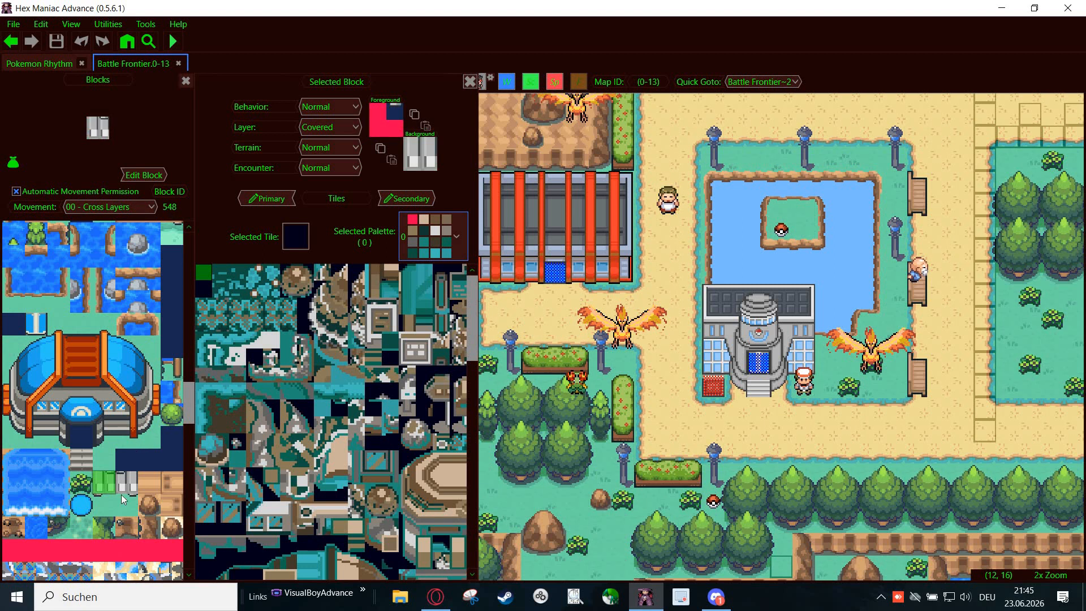
left_click(80, 484)
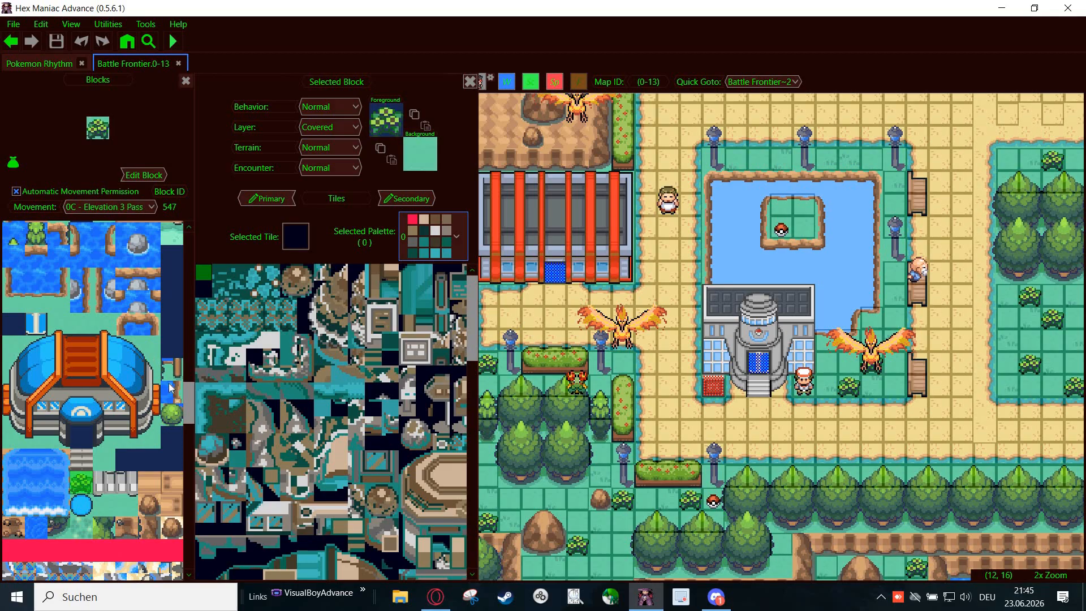
left_click(105, 481)
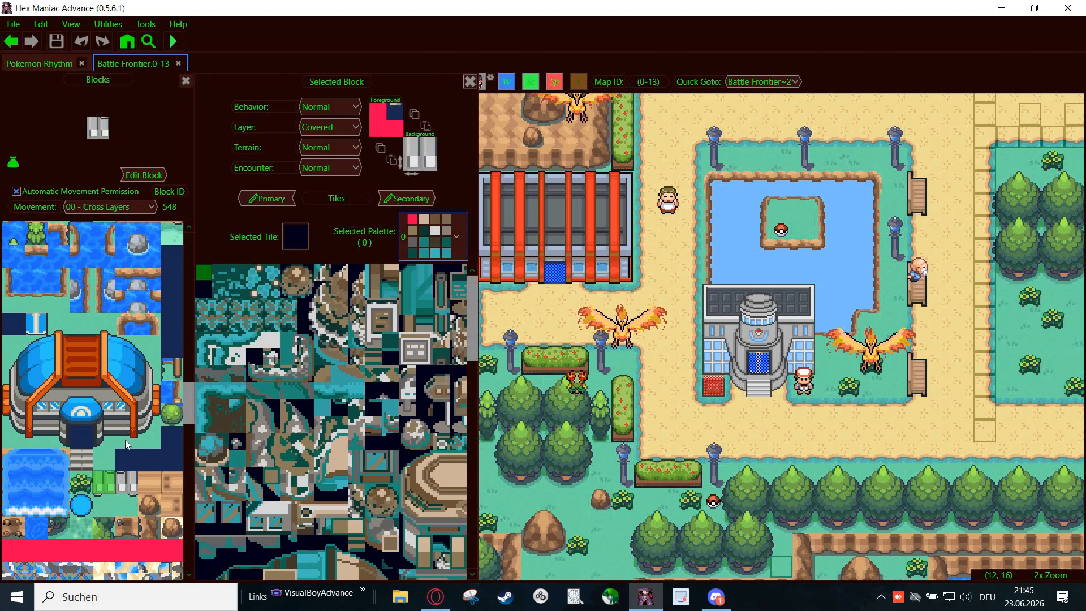
- Pick the grass block with the tree edge beside the four large trees from the map and copy its foreground layer
scroll(148, 420, "up", 5)
scroll(148, 420, "up", 10)
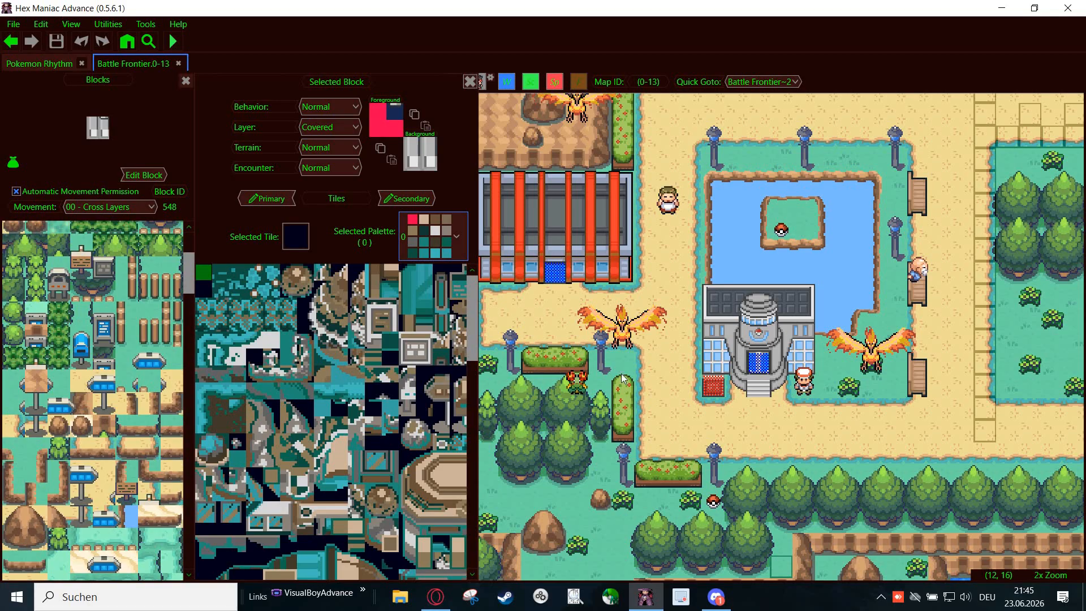
left_click_drag(577, 431, 559, 371)
scroll(559, 365, "up", 2)
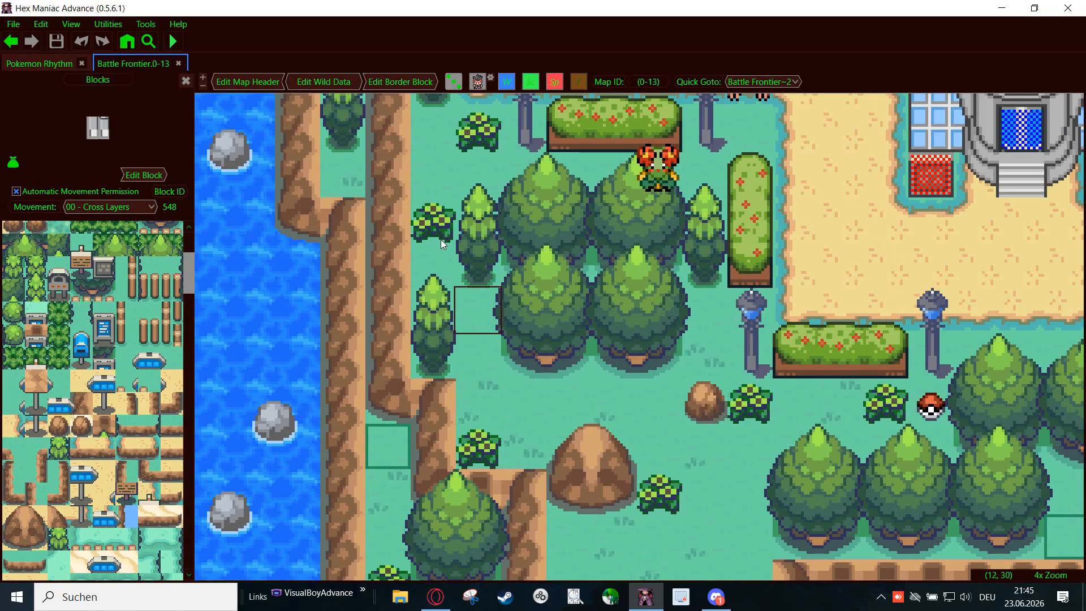
right_click(487, 317)
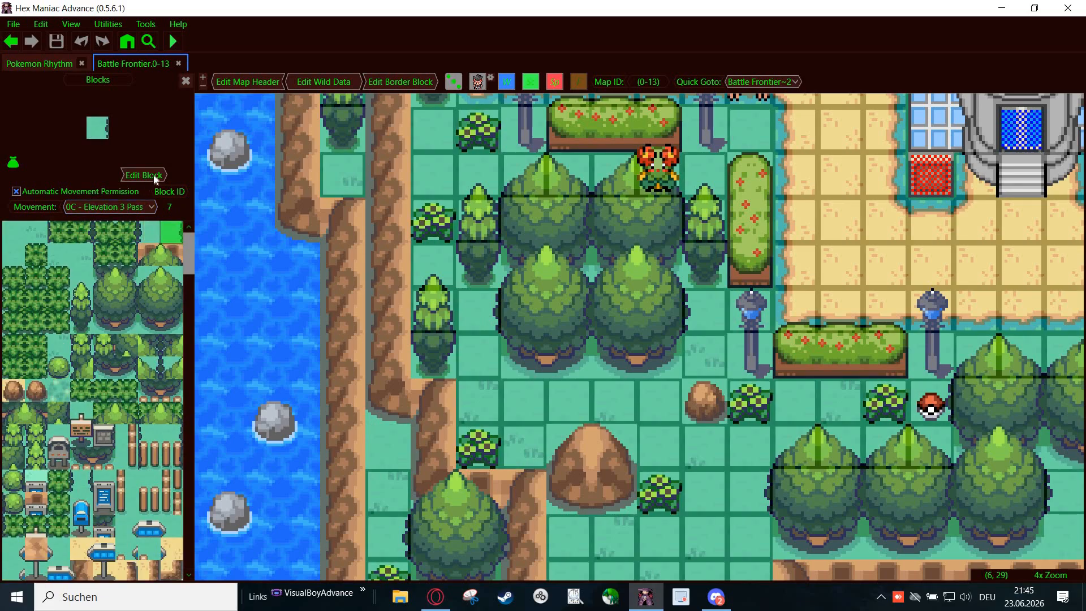
left_click(146, 176)
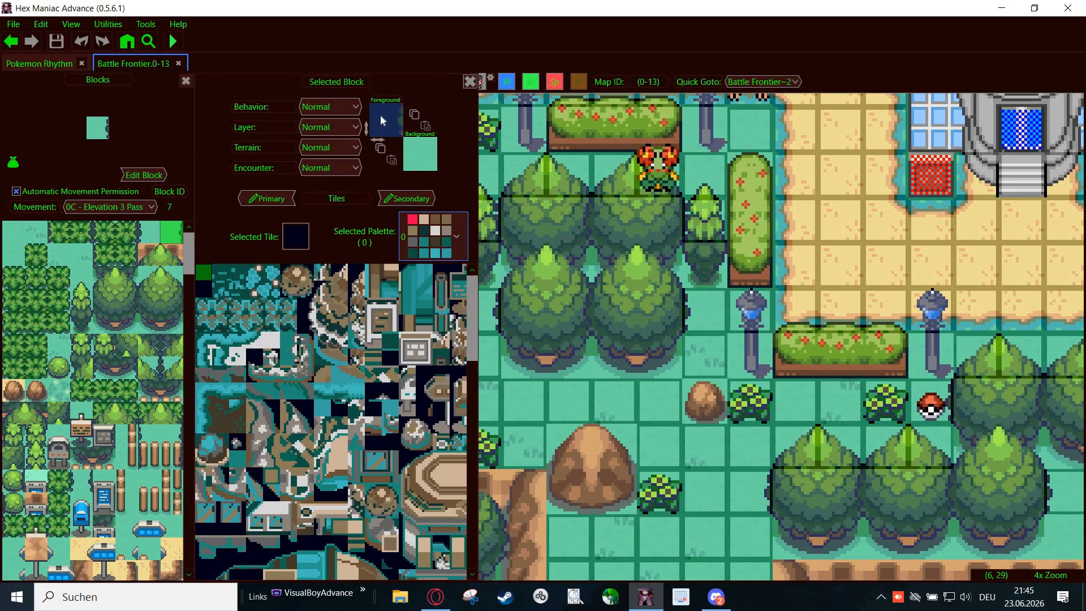
left_click(415, 116)
- Paste the copied foreground into the background layer of block 548, beside the bush block, and save the ROM
scroll(93, 388, "down", 5)
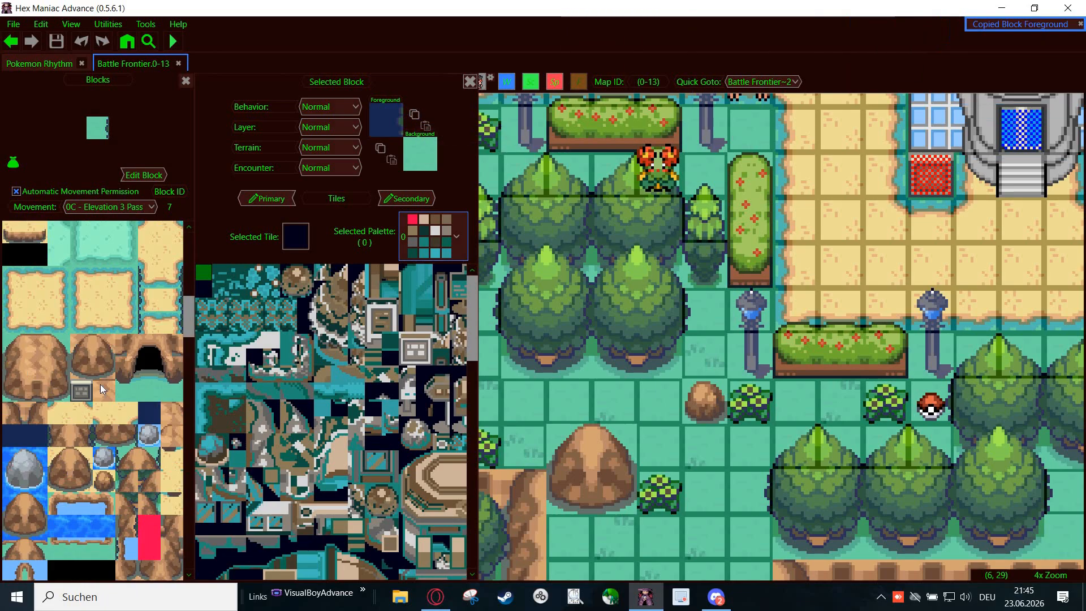
scroll(90, 378, "down", 4)
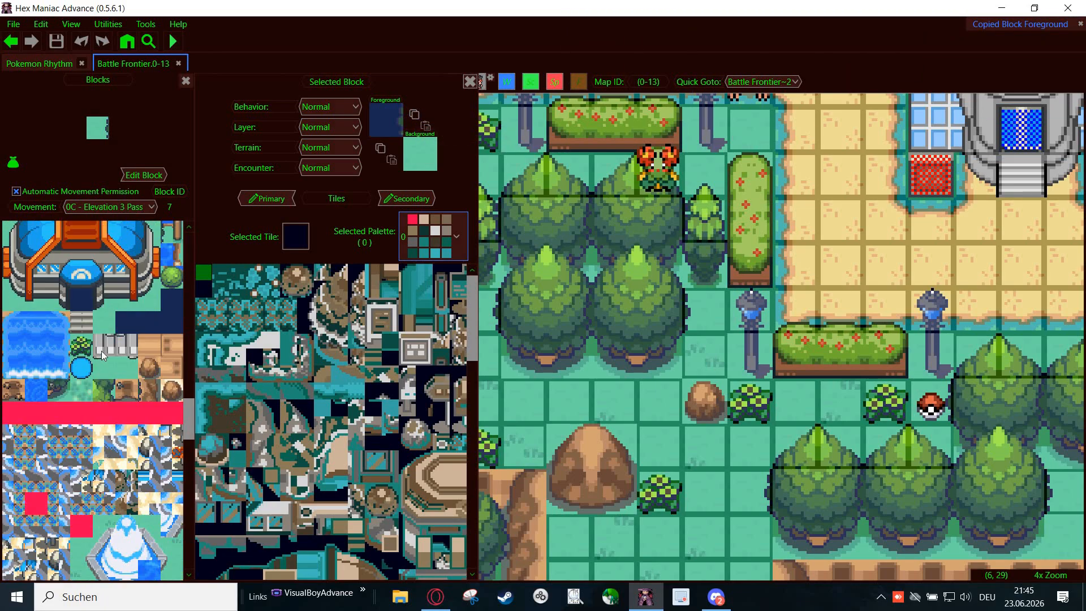
left_click(81, 351)
left_click(105, 346)
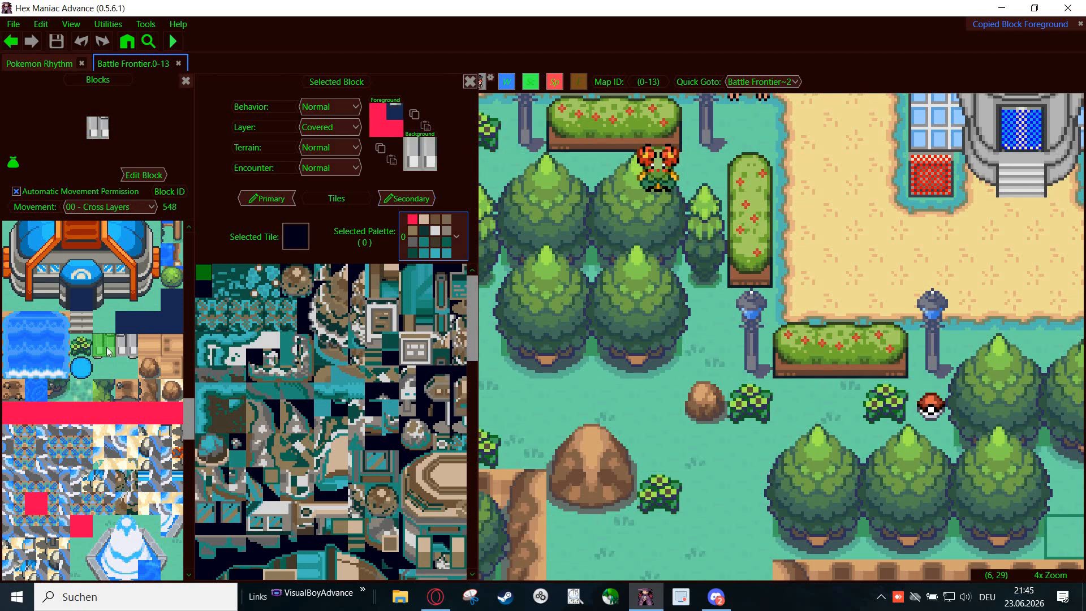
left_click(392, 160)
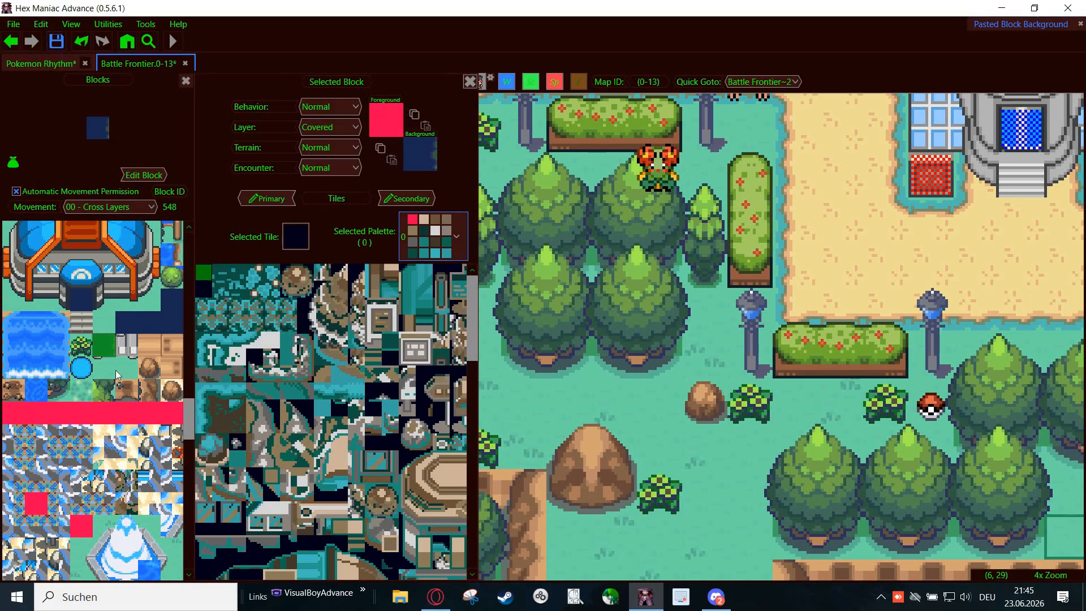
key("ctrl+s")
- Leave the block editor and open the map header's data table to examine its layout, primary blockset and secondary blockset entries
left_click(80, 346)
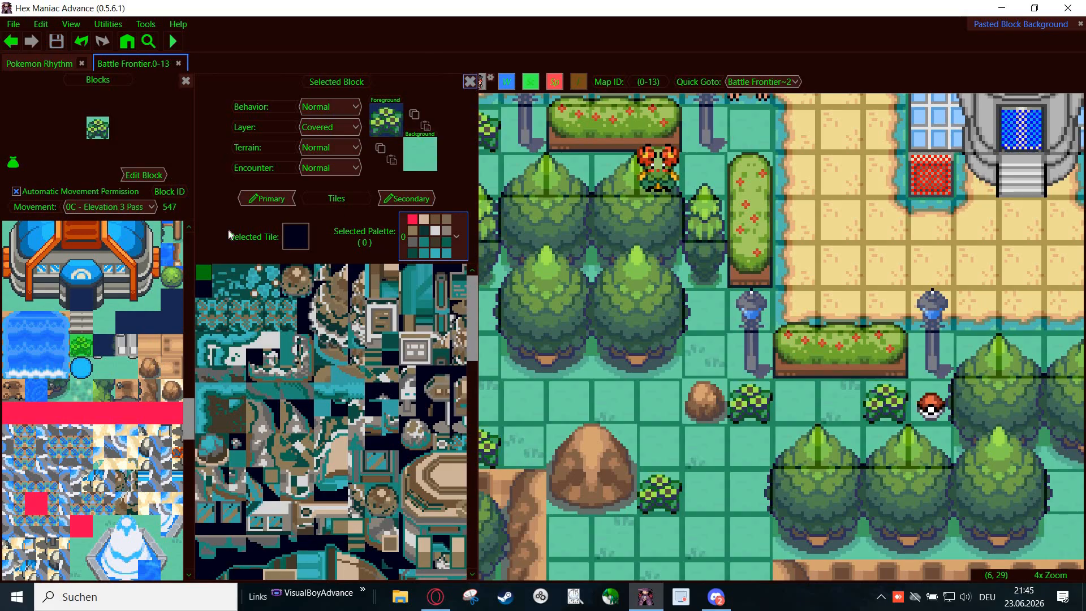
left_click(470, 82)
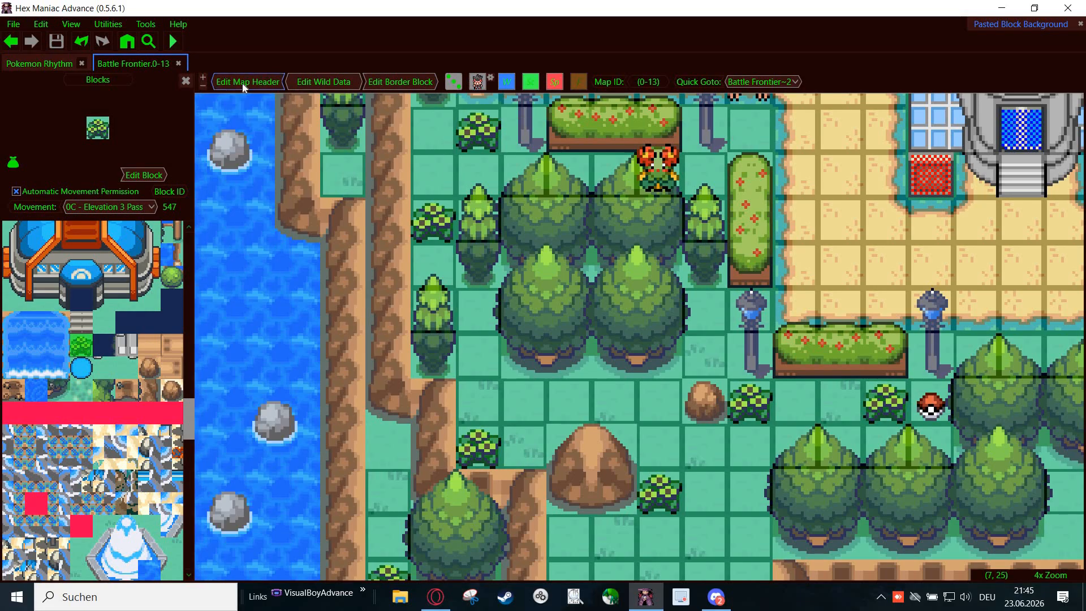
left_click(242, 83)
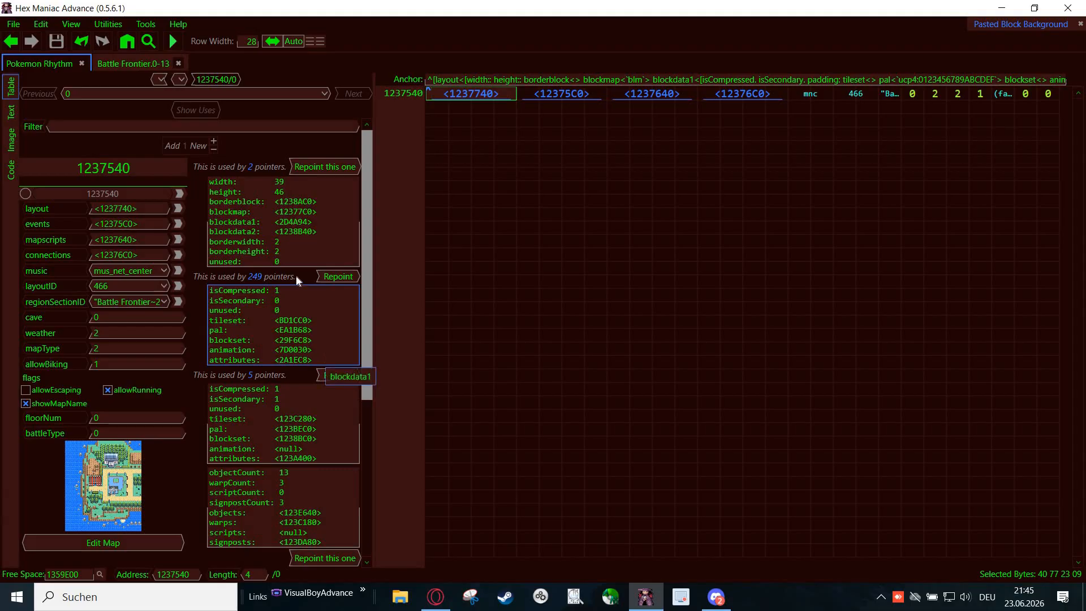
left_click_drag(284, 262, 186, 165)
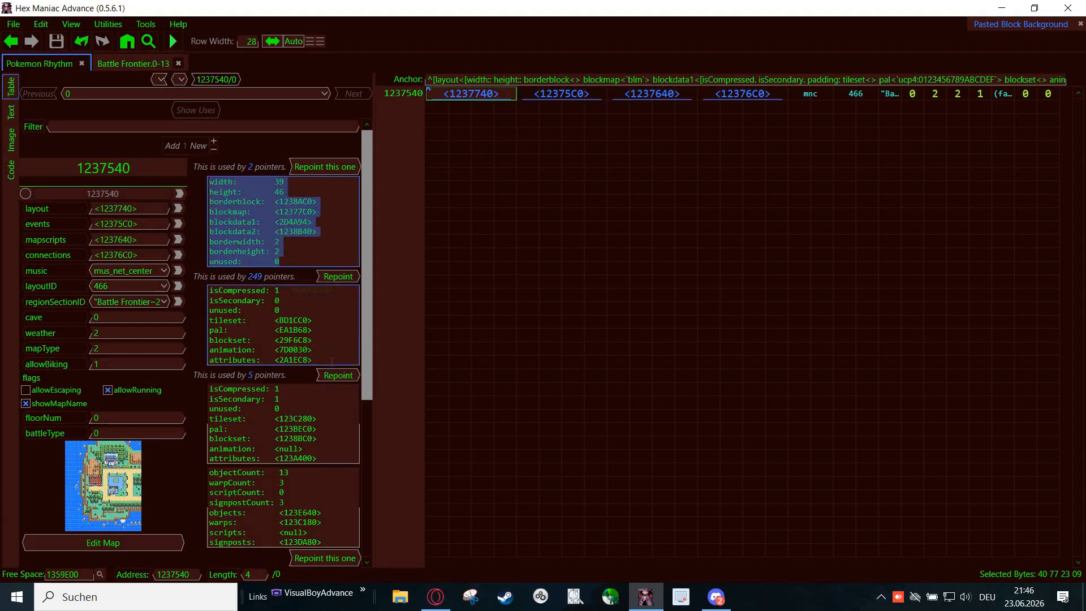
left_click_drag(313, 360, 209, 300)
left_click_drag(270, 327, 284, 297)
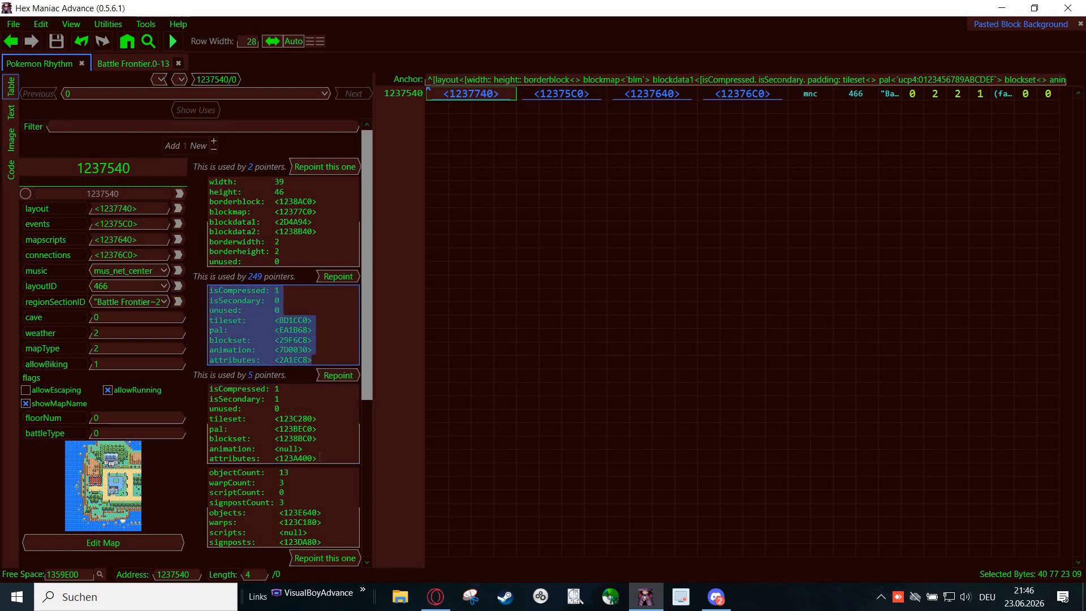
left_click_drag(316, 458, 170, 389)
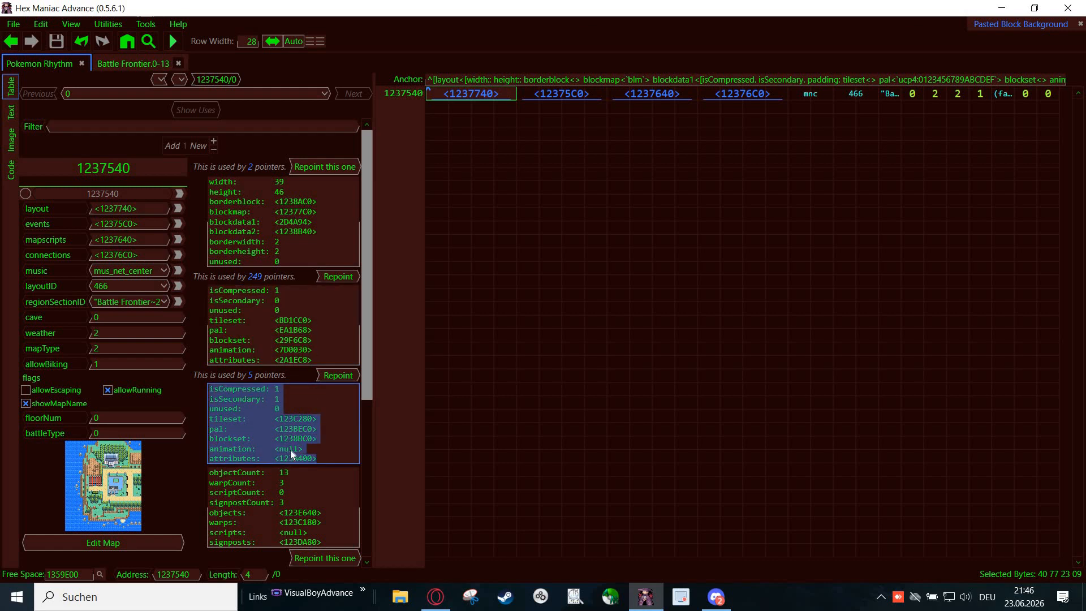
left_click_drag(334, 434, 334, 430)
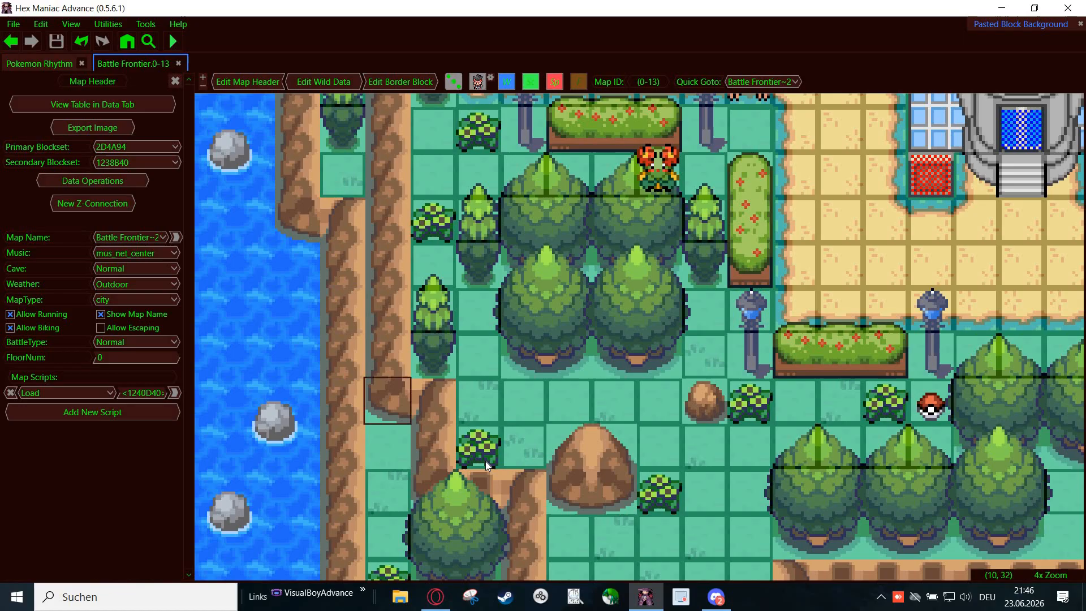
- Return to the Battle Frontier map and look through the block list for unused blocks, selecting the red placeholder block 568
right_click(485, 460)
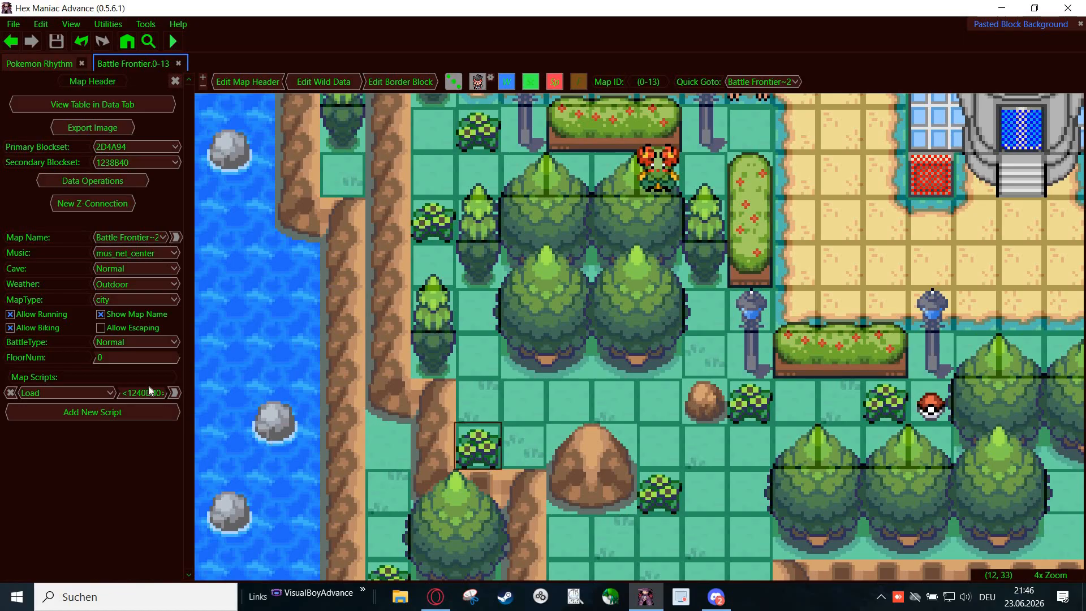
scroll(138, 382, "up", 2)
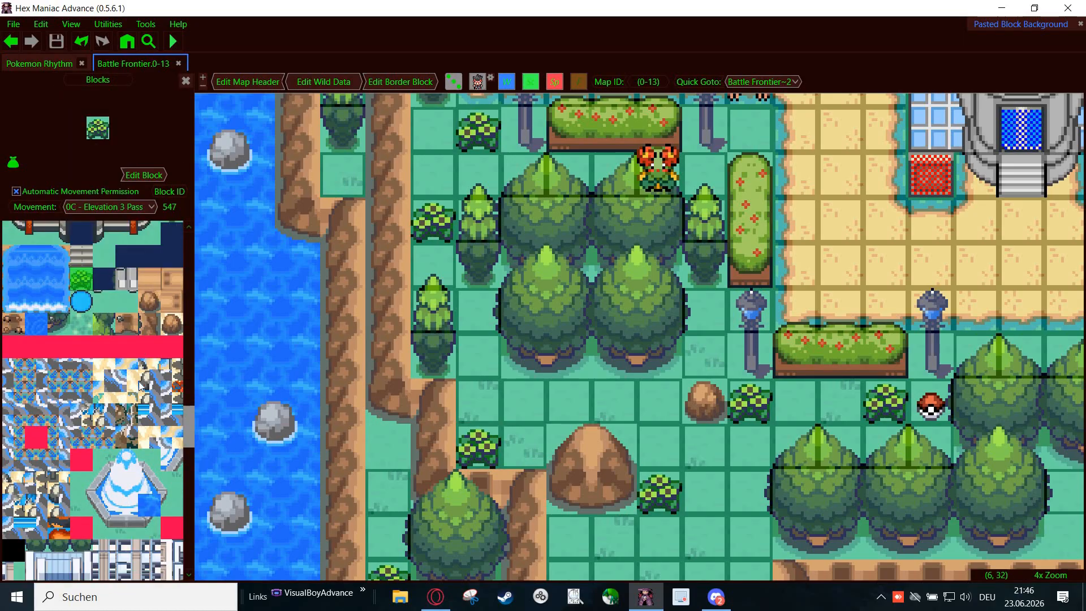
scroll(138, 385, "up", 8)
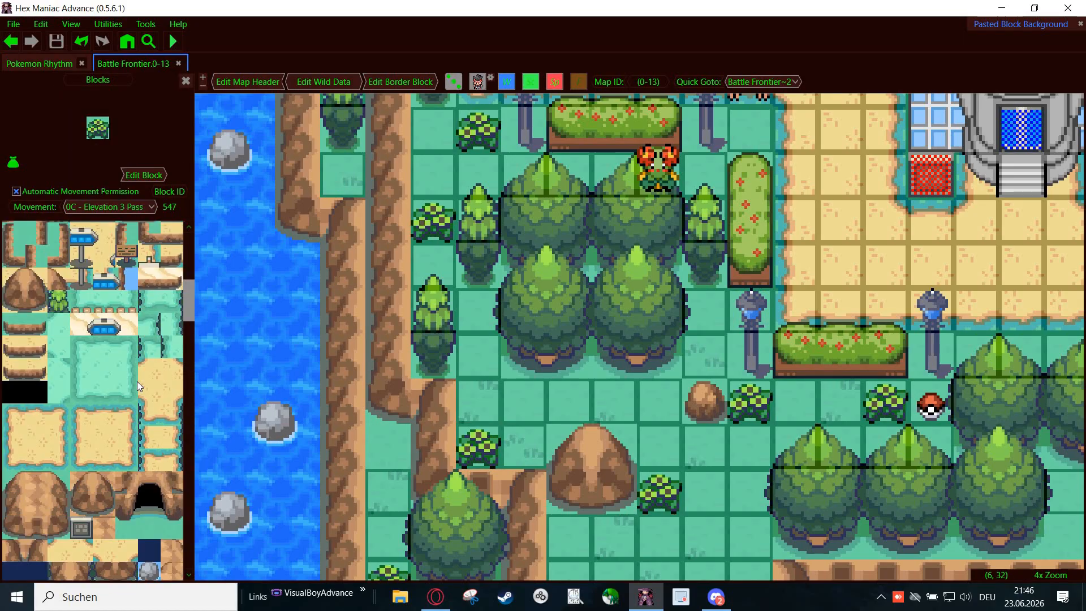
scroll(137, 386, "down", 12)
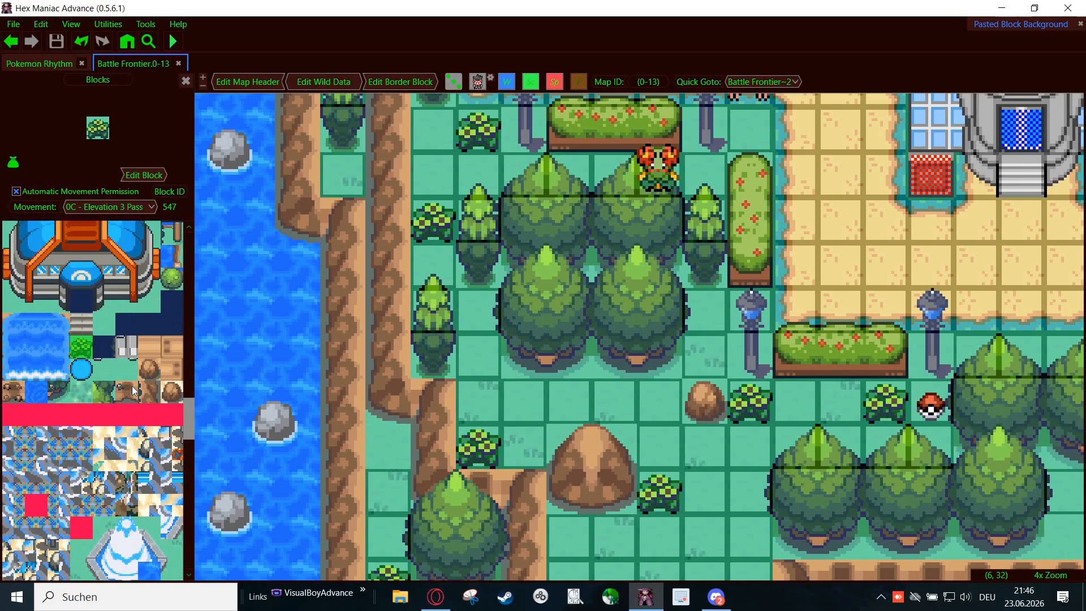
scroll(130, 386, "up", 4)
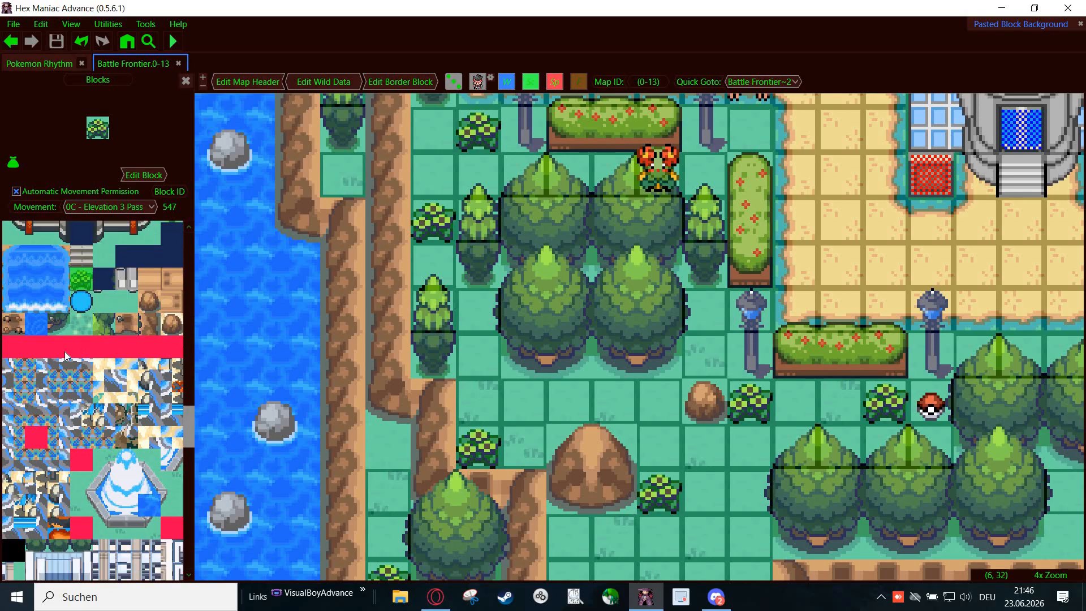
left_click(16, 343)
scroll(97, 429, "up", 5)
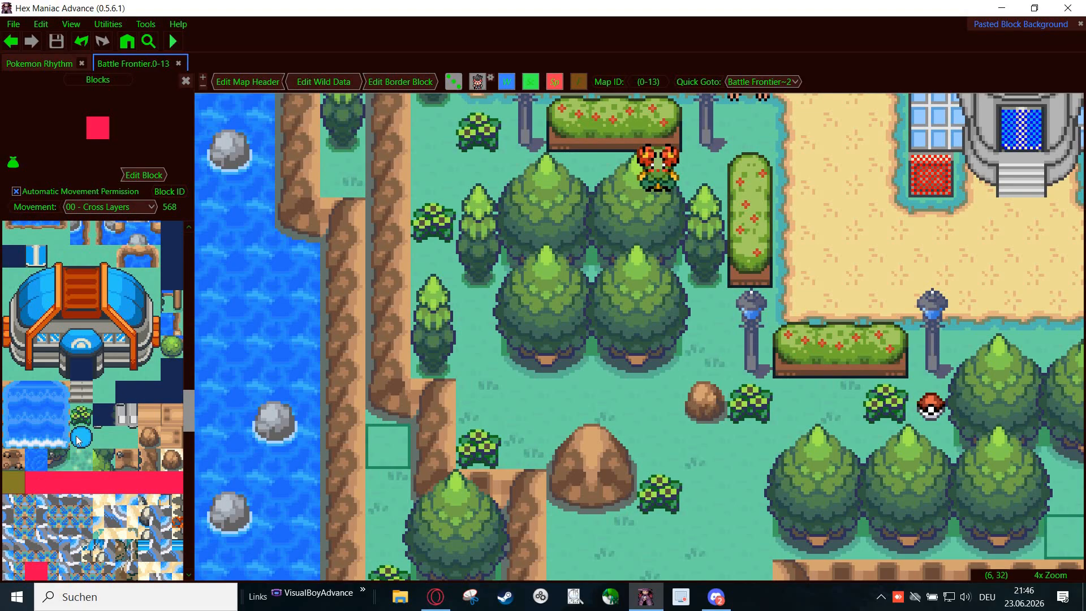
scroll(97, 429, "down", 4)
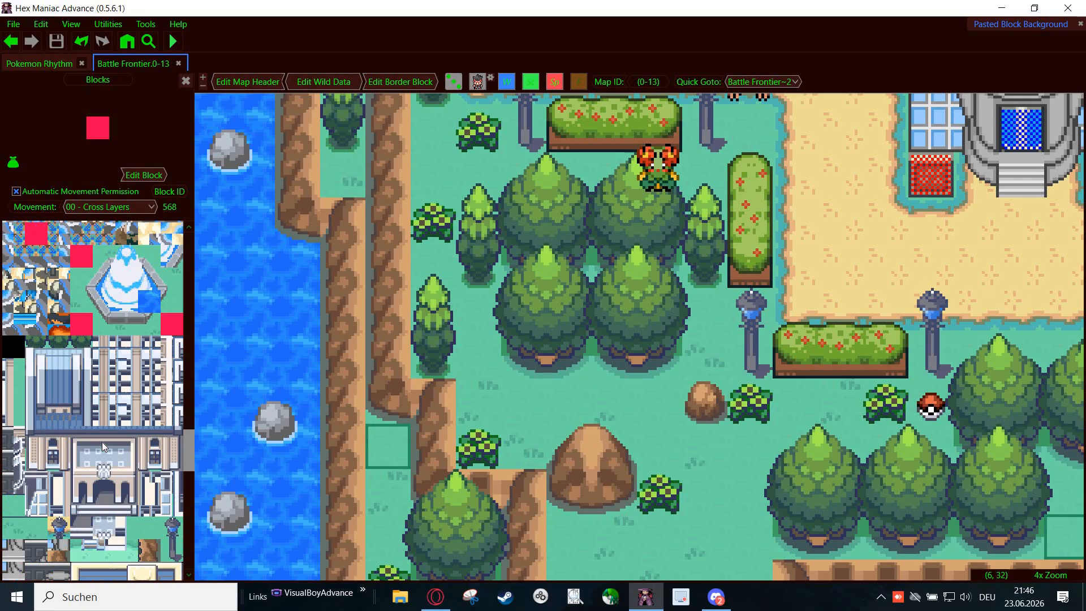
scroll(102, 442, "up", 8)
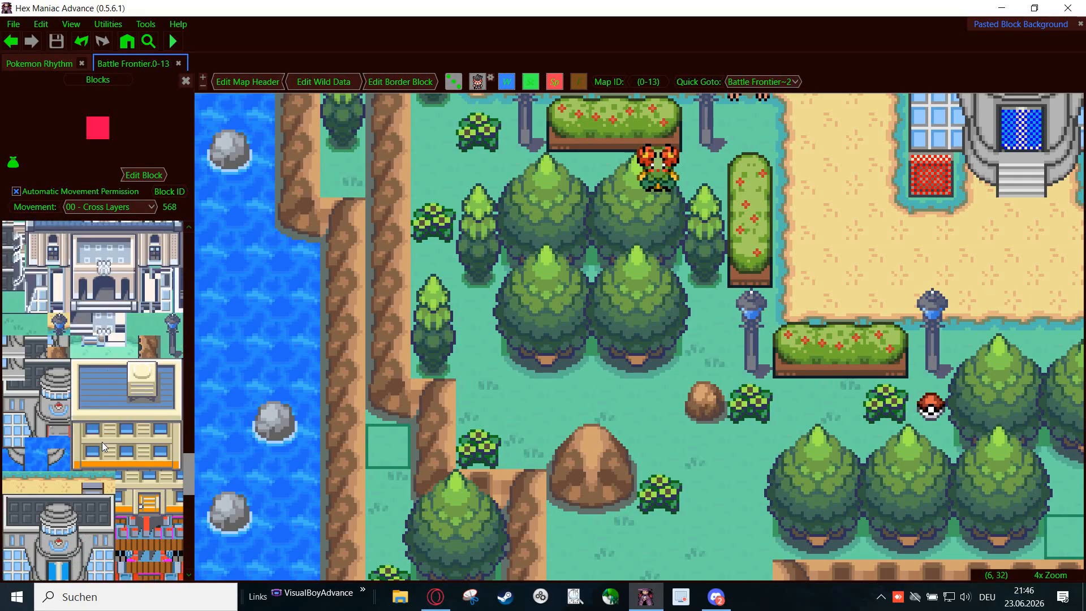
- Select the bush block 547 in the block list and examine the primary blockset's entries in the map header's data table
scroll(100, 477, "up", 5)
left_click(84, 452)
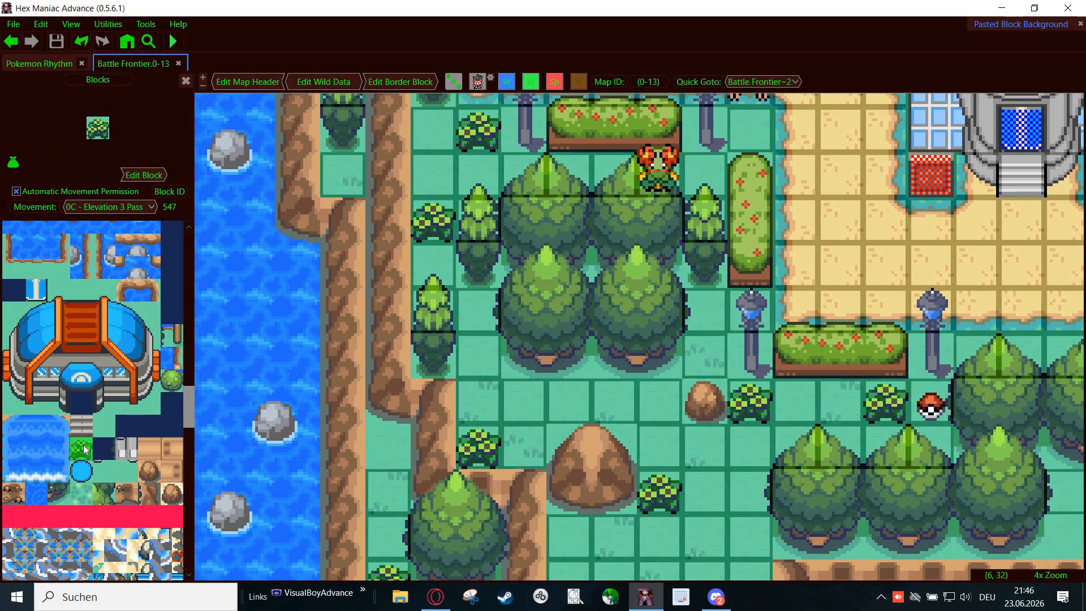
left_click(34, 65)
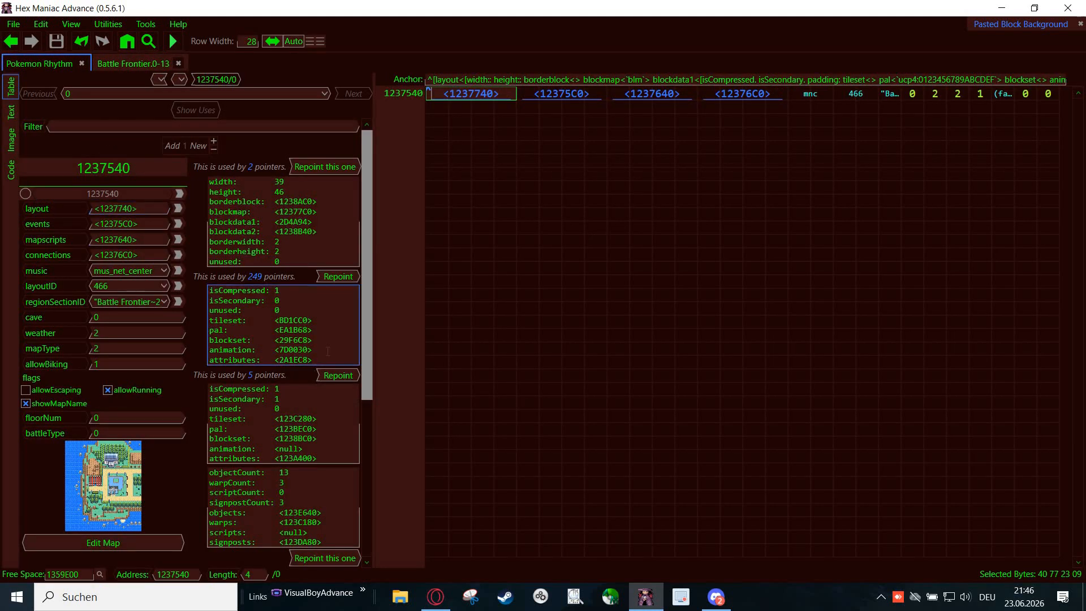
left_click_drag(321, 360, 211, 290)
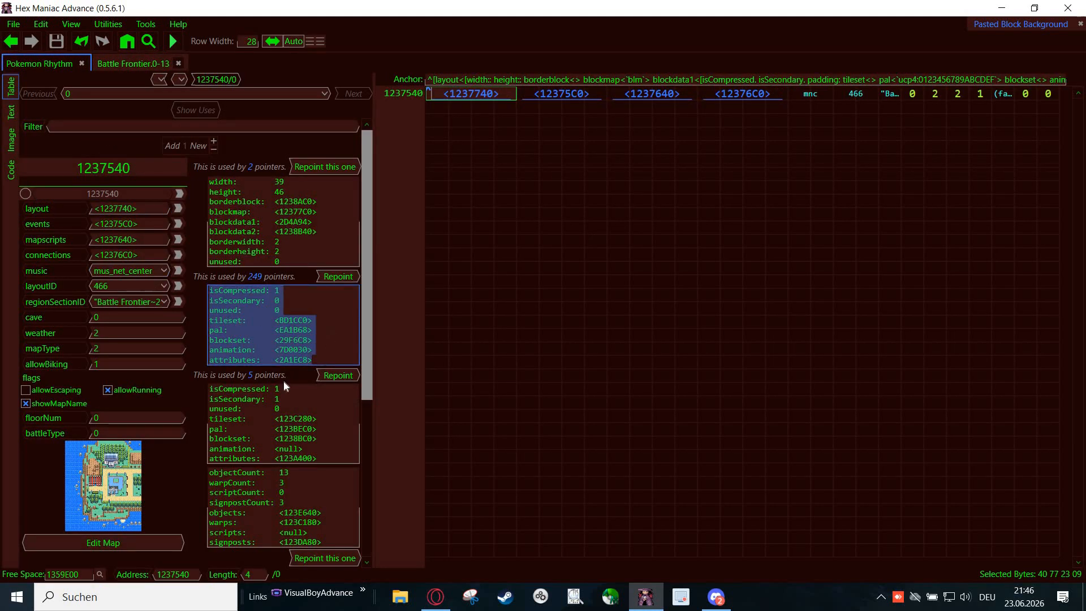
left_click(317, 341)
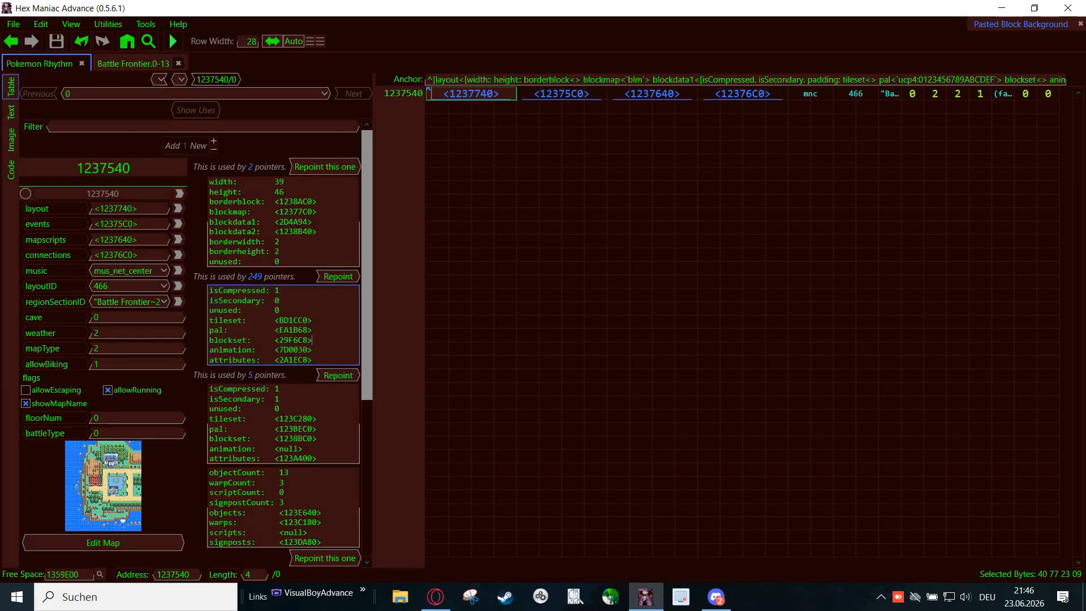
- Copy the primary blockset's attributes address and go to 2A1EC8 in the hex data
left_click_drag(209, 360, 308, 360)
left_click(287, 362)
left_click(408, 360)
key("ctrl+g")
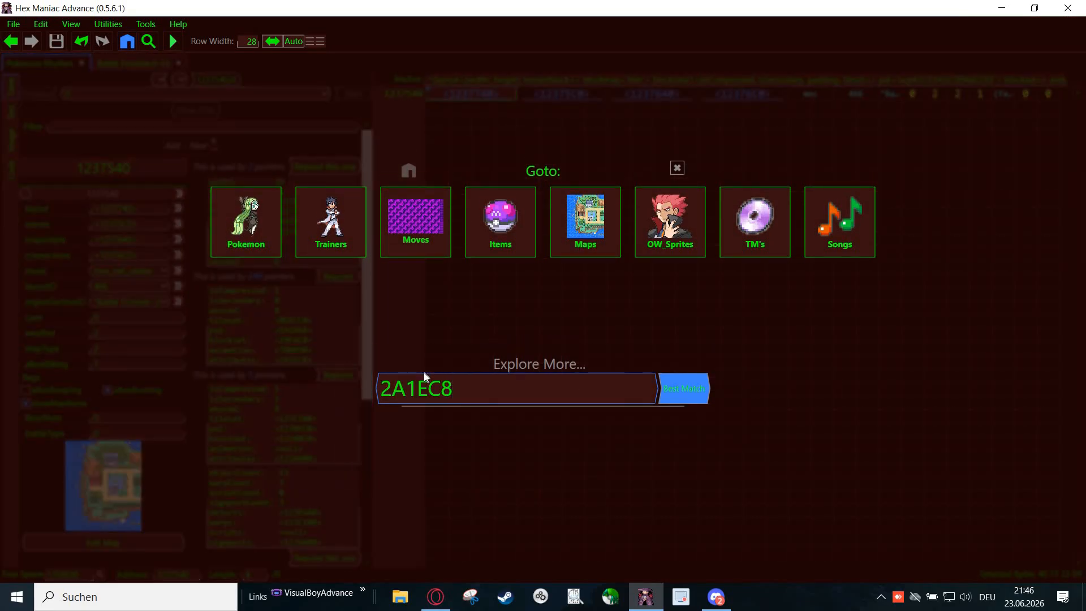
key("Return")
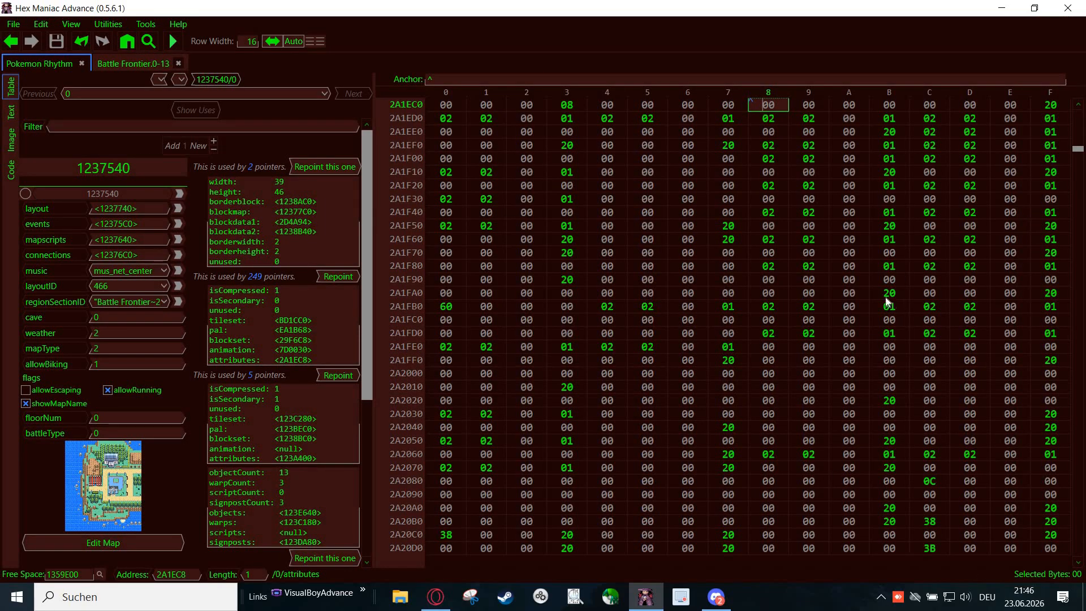
- Examine the attribute data starting at 2A1EC8 and select the first block's four bytes
scroll(754, 164, "up", 2)
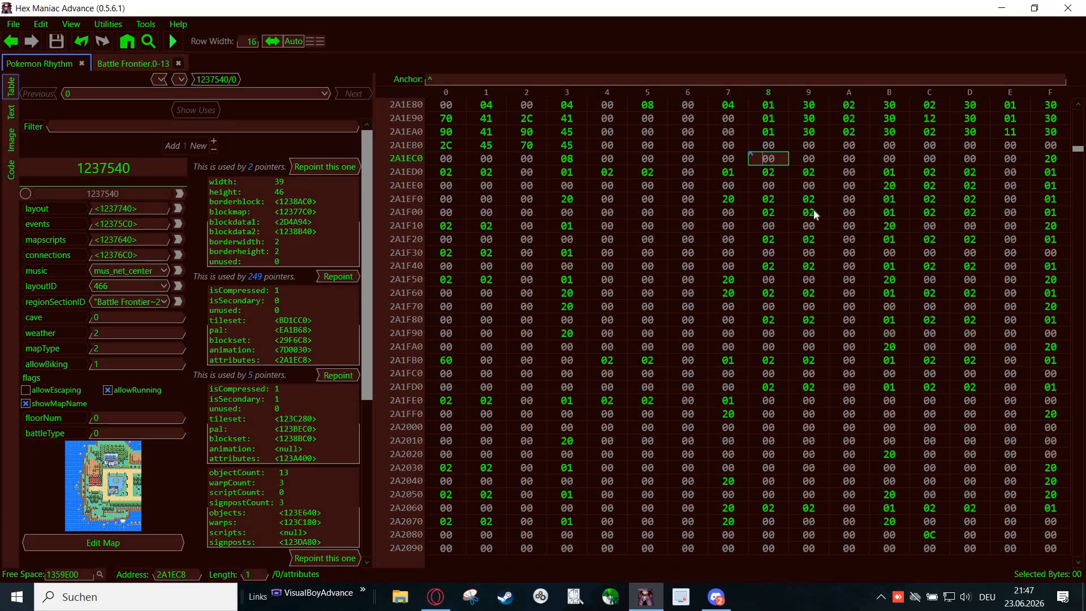
left_click_drag(889, 378, 912, 493)
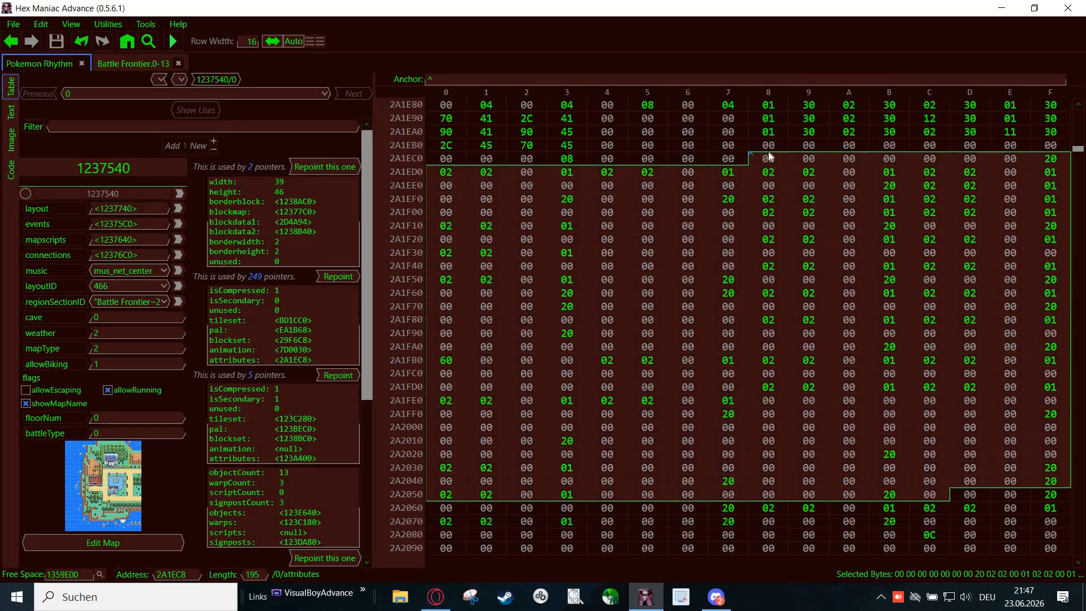
left_click(680, 521)
left_click(769, 160)
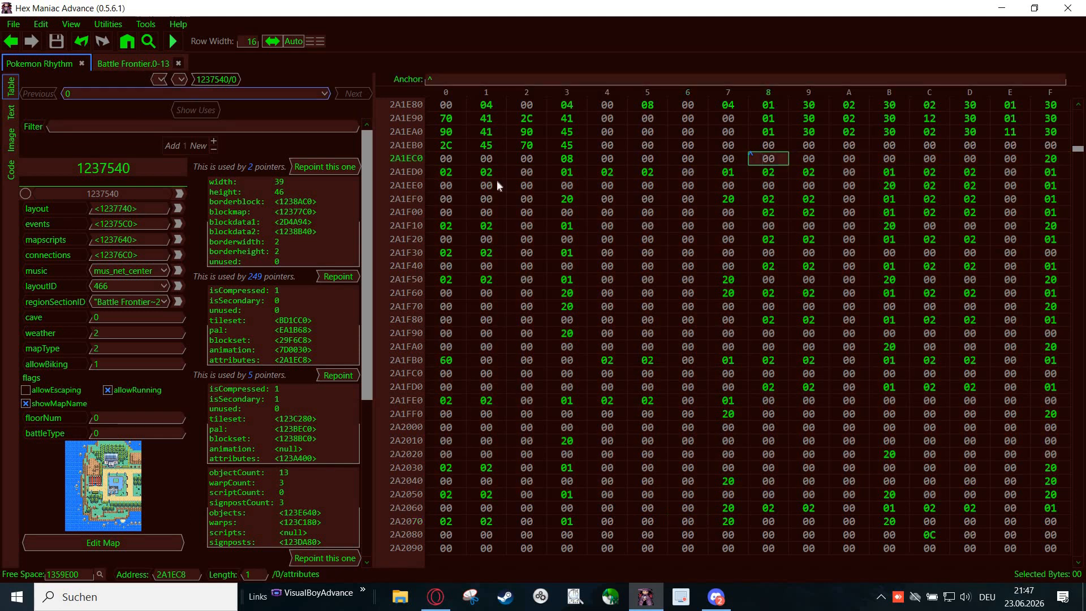
left_click_drag(769, 163, 874, 159)
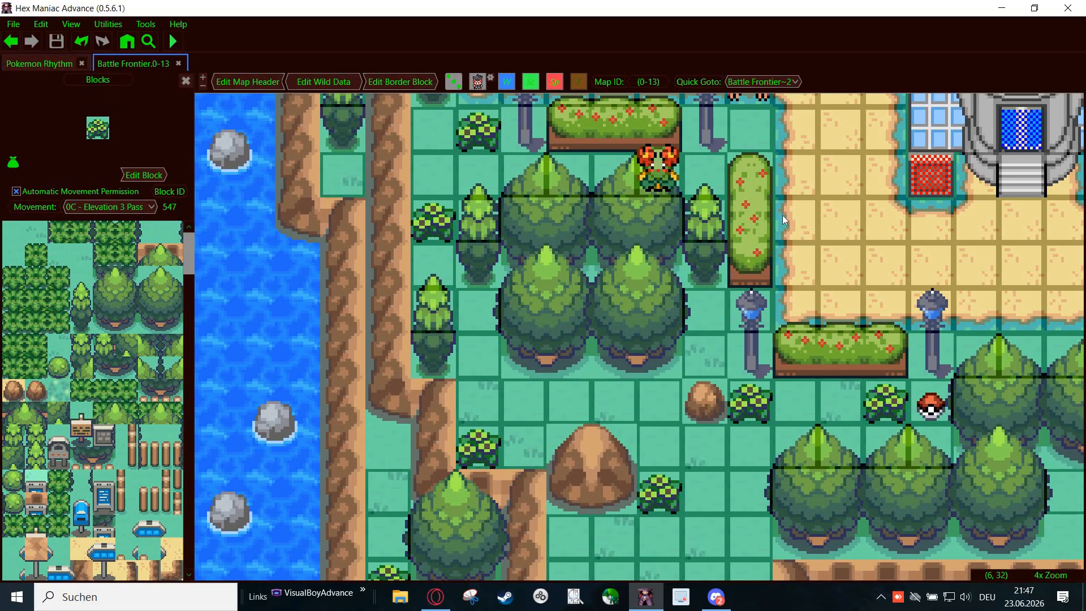
- On the Battle Frontier map, select the plain grass block 0 and change its layer to Covered
left_click(47, 64)
left_click(13, 232)
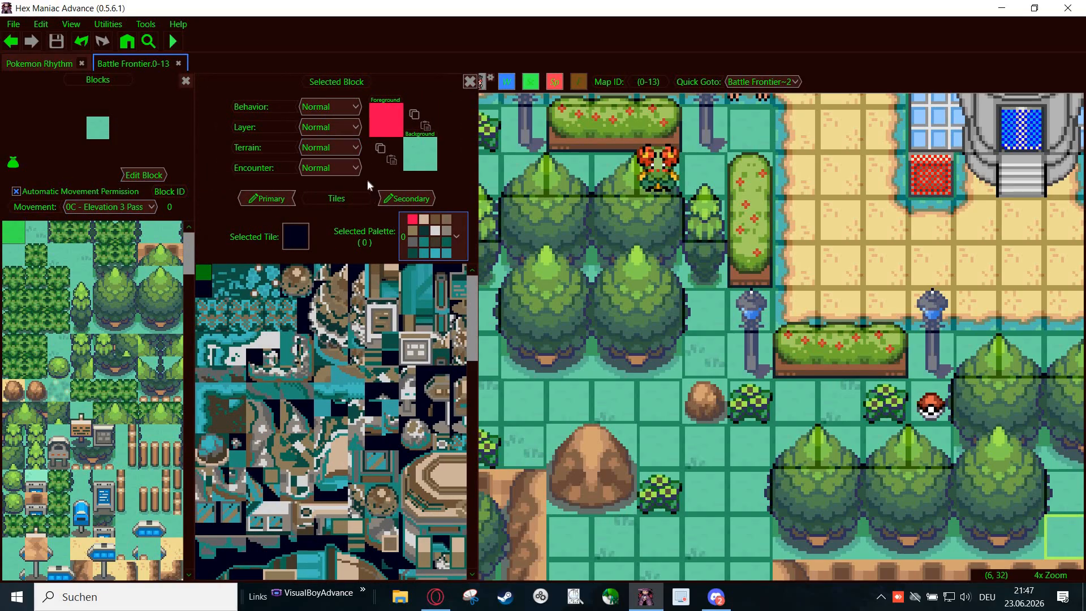
left_click(328, 127)
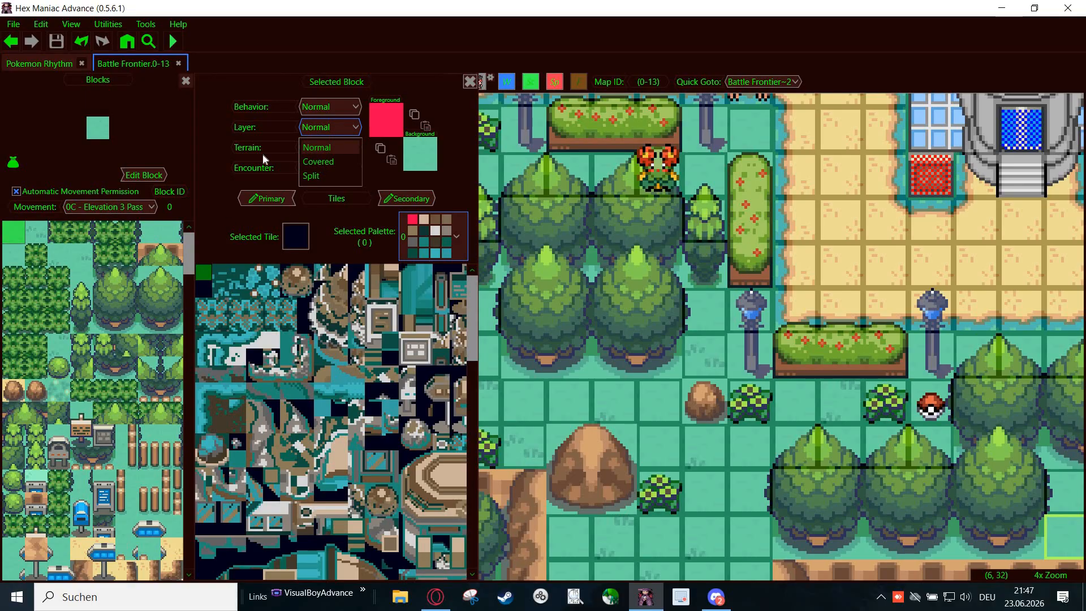
left_click(317, 161)
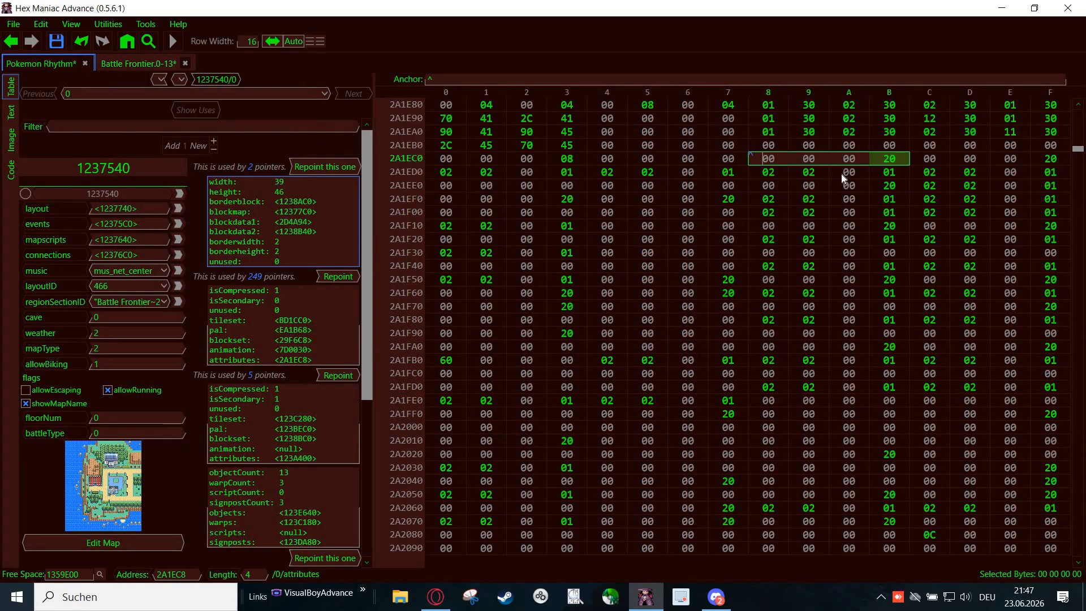
- Compare the byte at 2A1ECB by undoing and redoing the layer change, undo it again and save the ROM
left_click(886, 161)
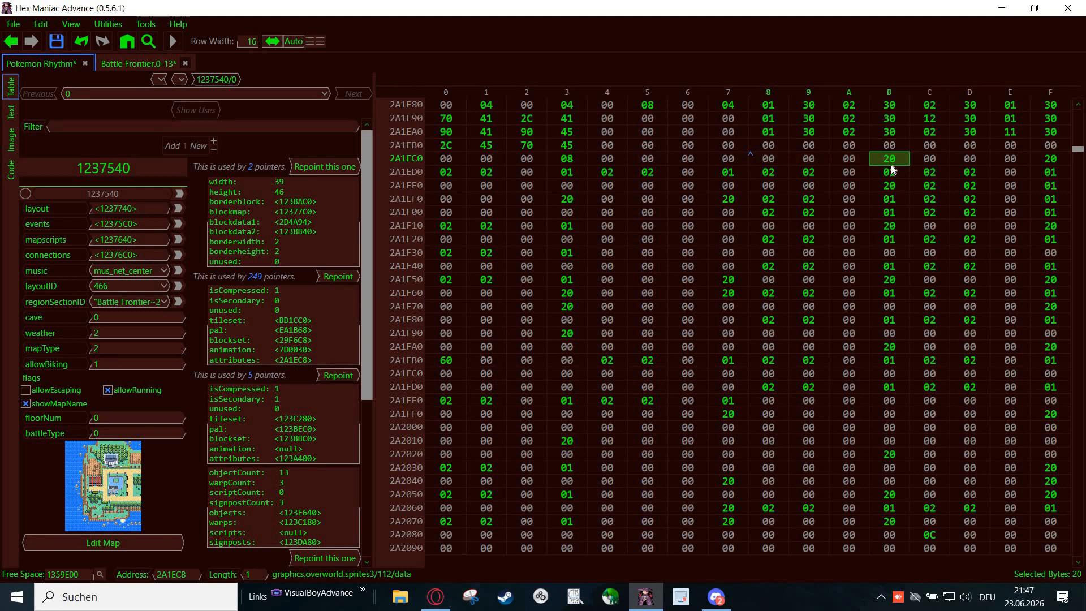
left_click(82, 41)
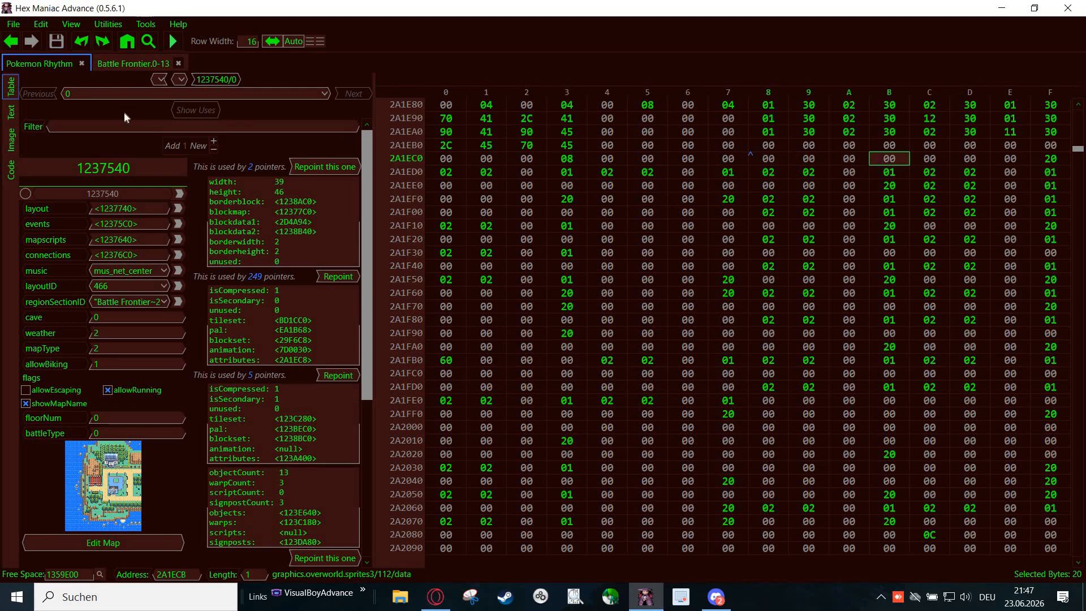
left_click(99, 49)
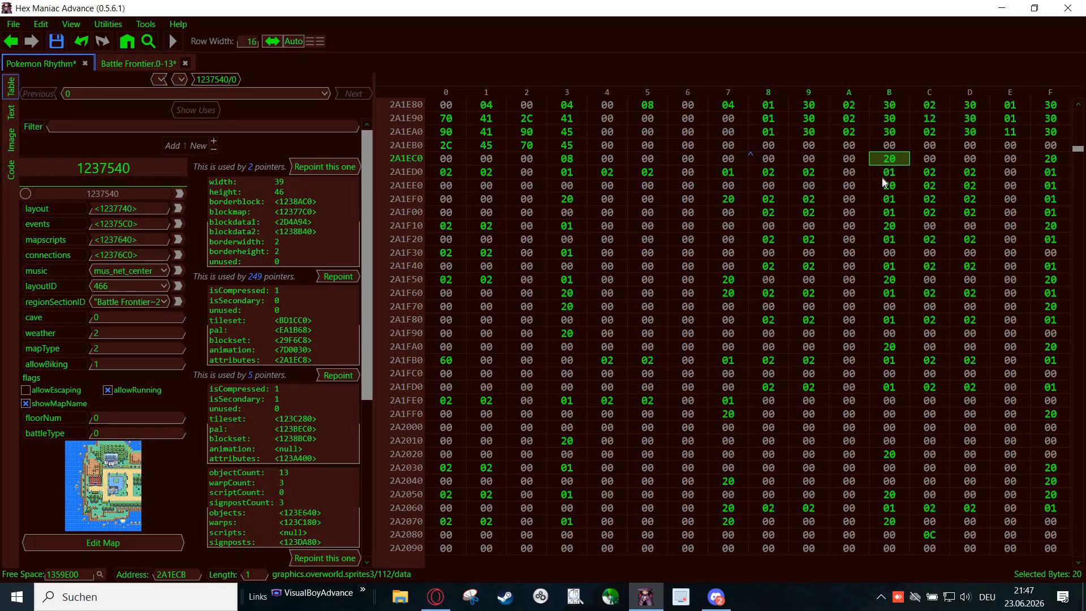
key("ctrl+s")
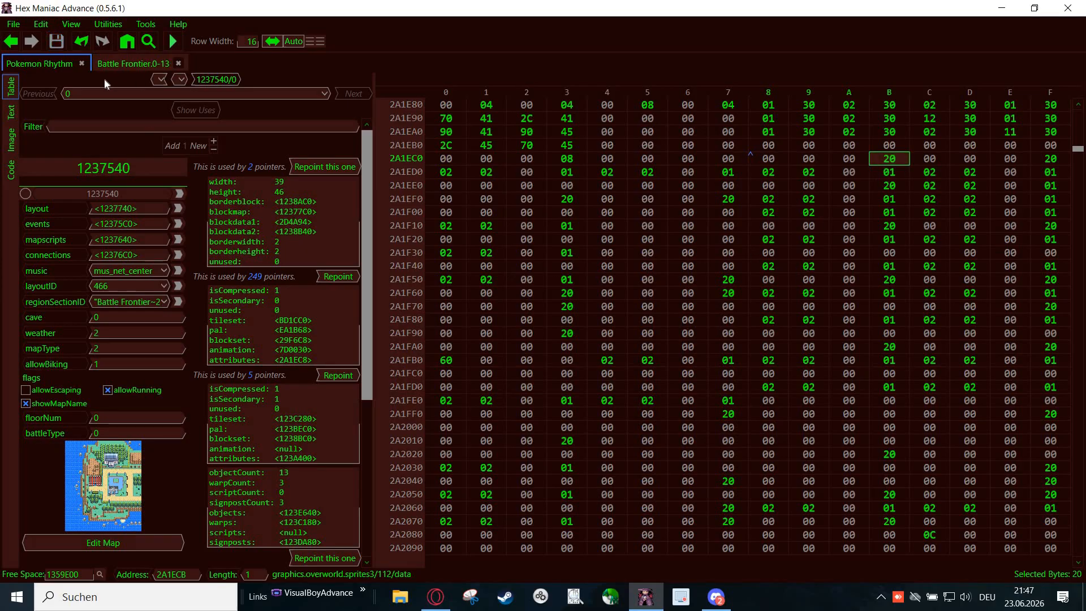
left_click(79, 45)
key("ctrl+s")
- Return to the Battle Frontier block list, select the bush block 547 and set its layer to Normal
left_click(123, 65)
scroll(98, 314, "down", 15)
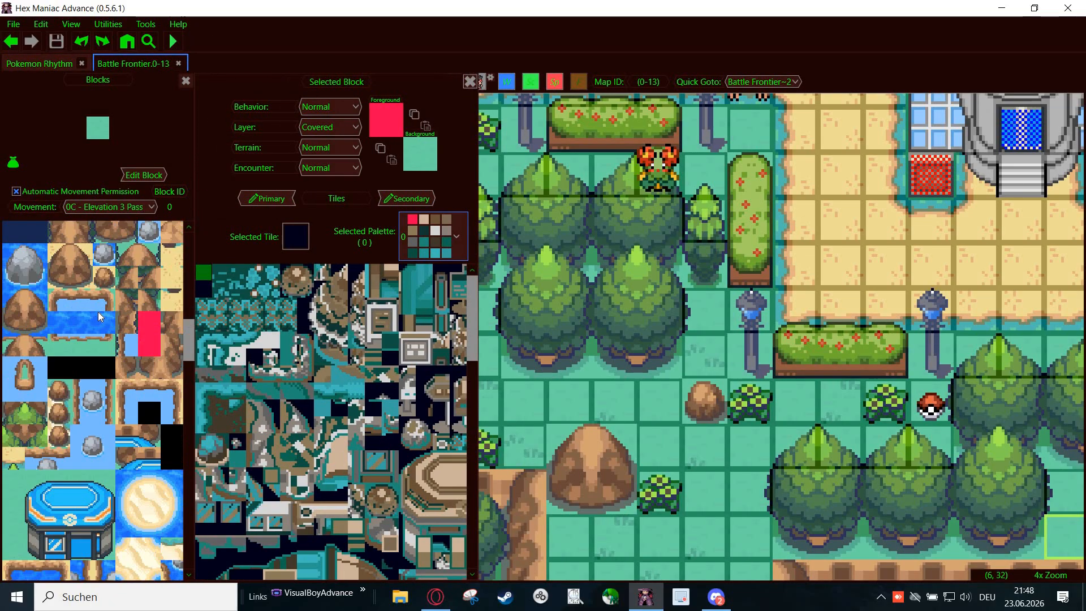
scroll(96, 370, "down", 3)
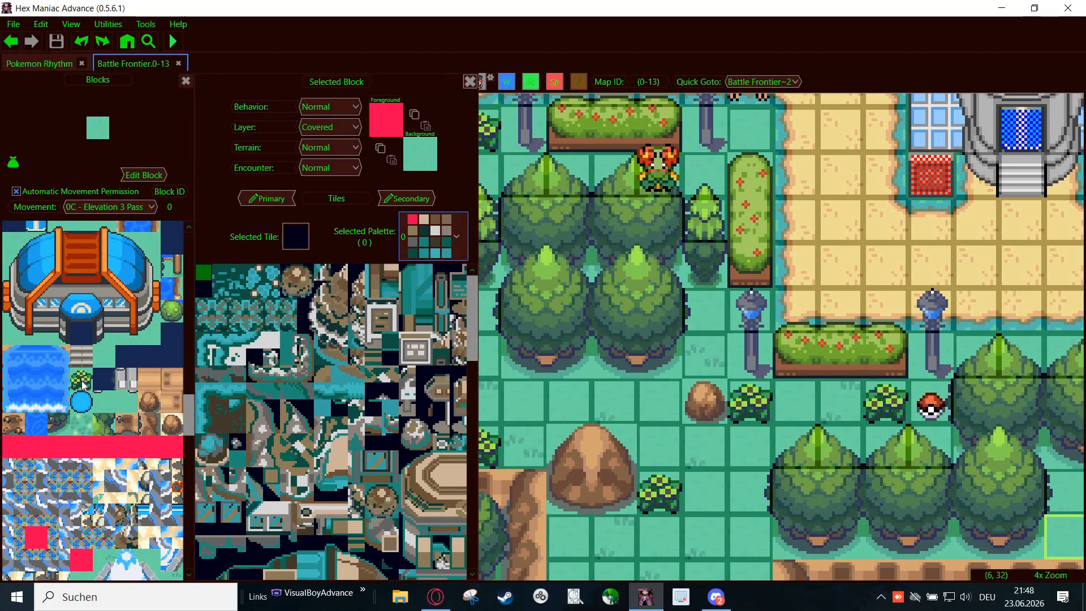
left_click(83, 384)
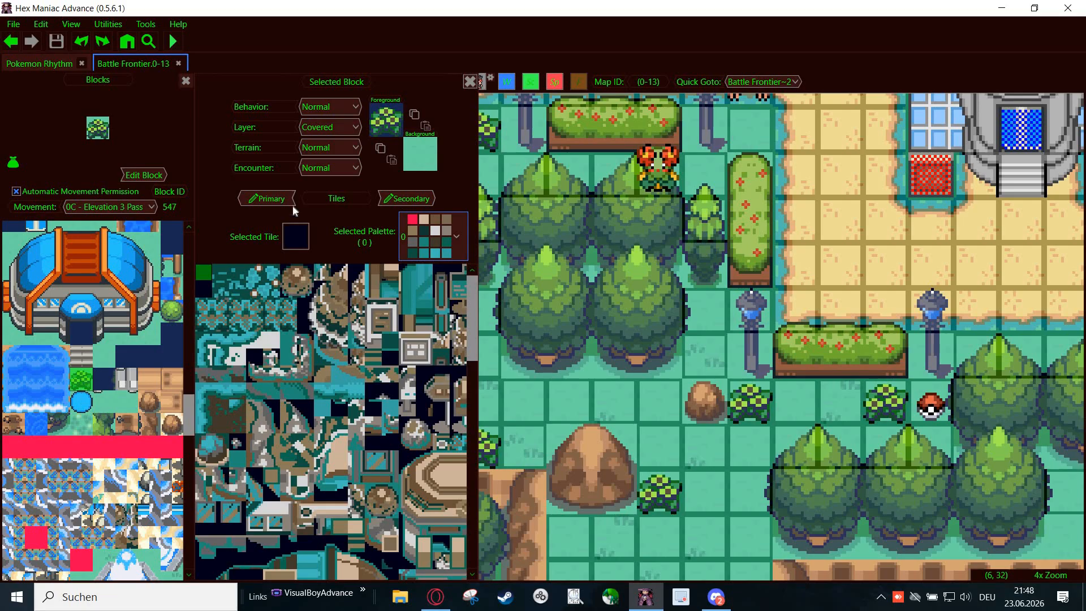
left_click(352, 130)
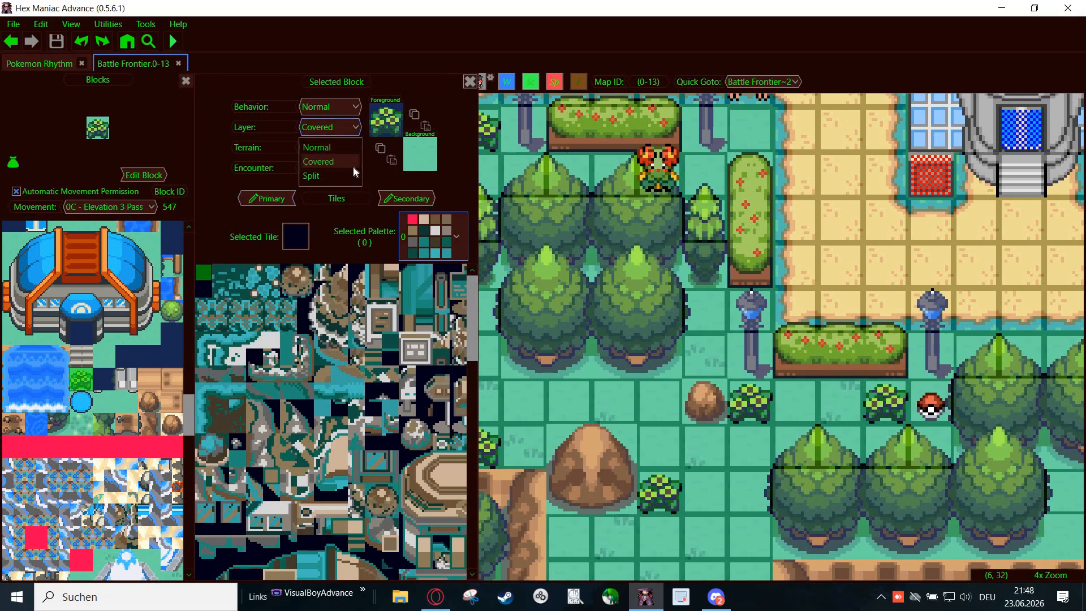
left_click(330, 149)
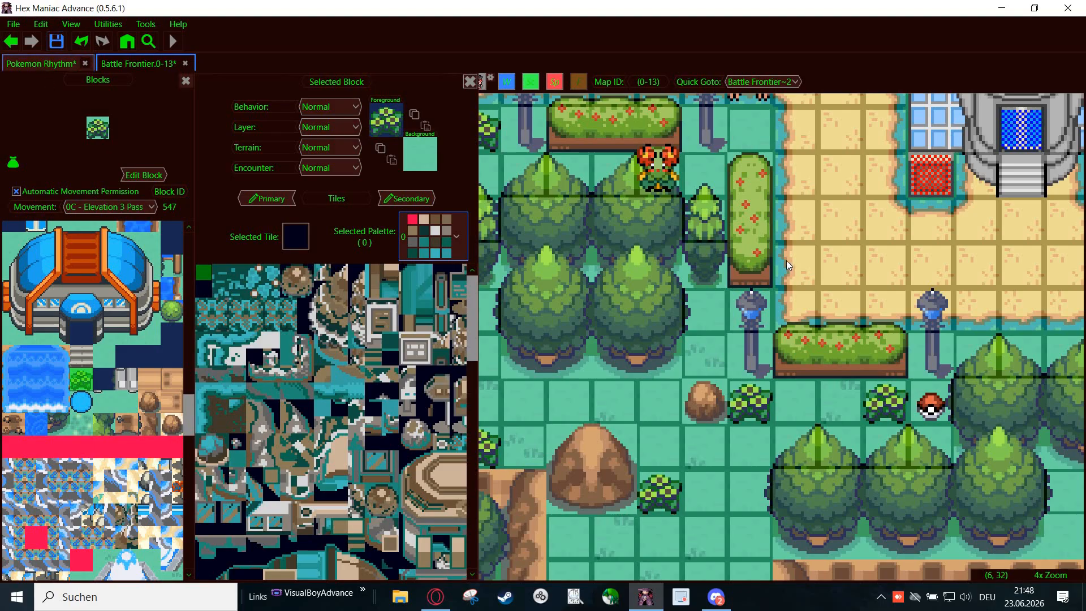
- Search the primary blockset's attribute data for the bush block's changed byte and select its four bytes from 2A2754 to 2A2757
key("ctrl+Tab")
scroll(787, 274, "down", 1)
scroll(787, 272, "down", 20)
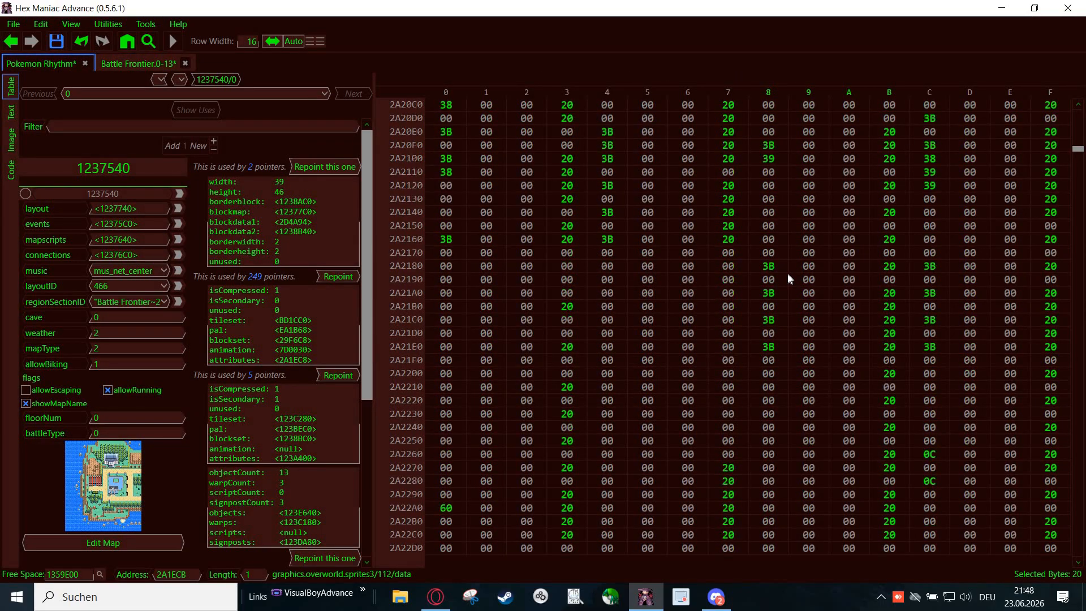
scroll(787, 272, "down", 16)
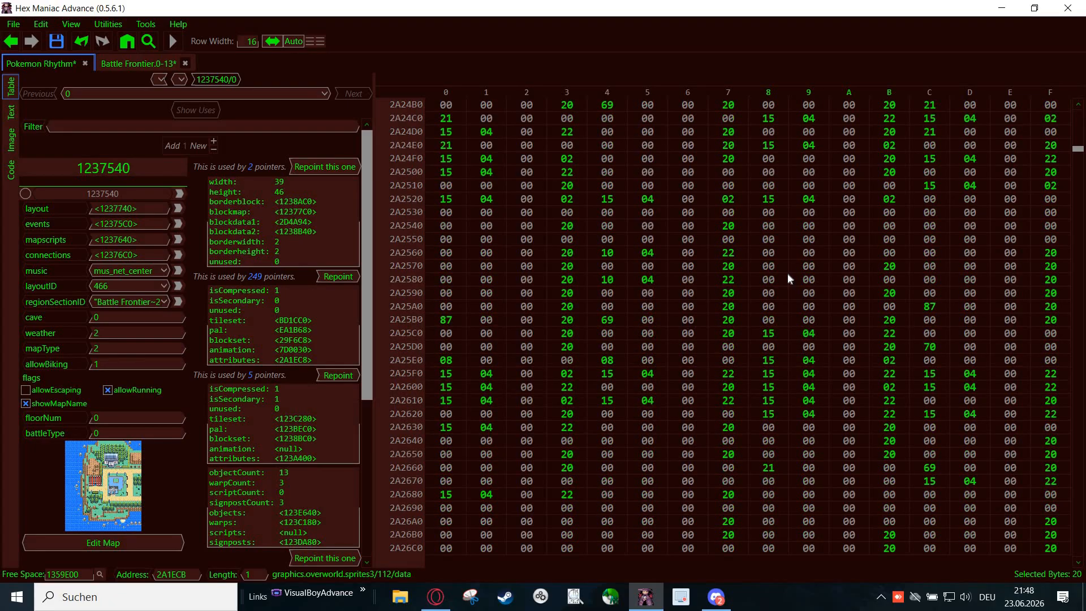
scroll(787, 272, "down", 5)
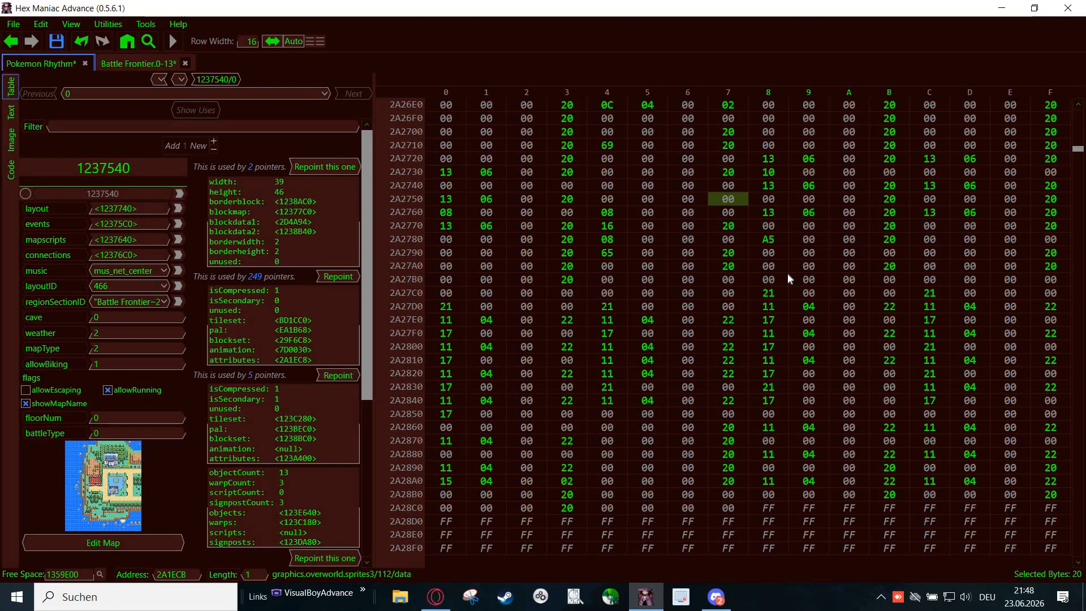
scroll(787, 272, "up", 3)
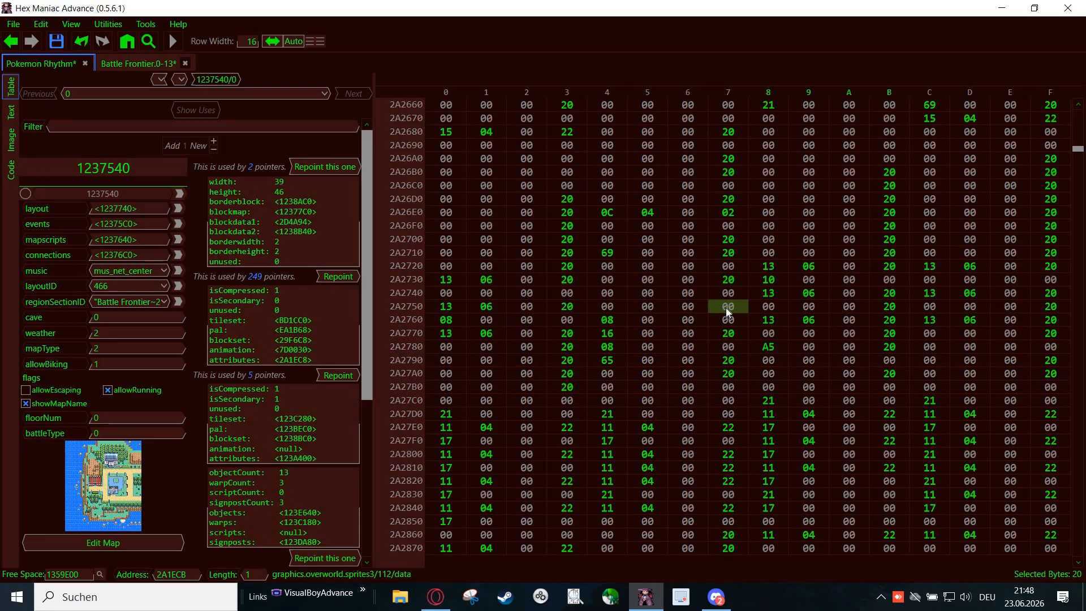
left_click(726, 309)
left_click(617, 307, "shift")
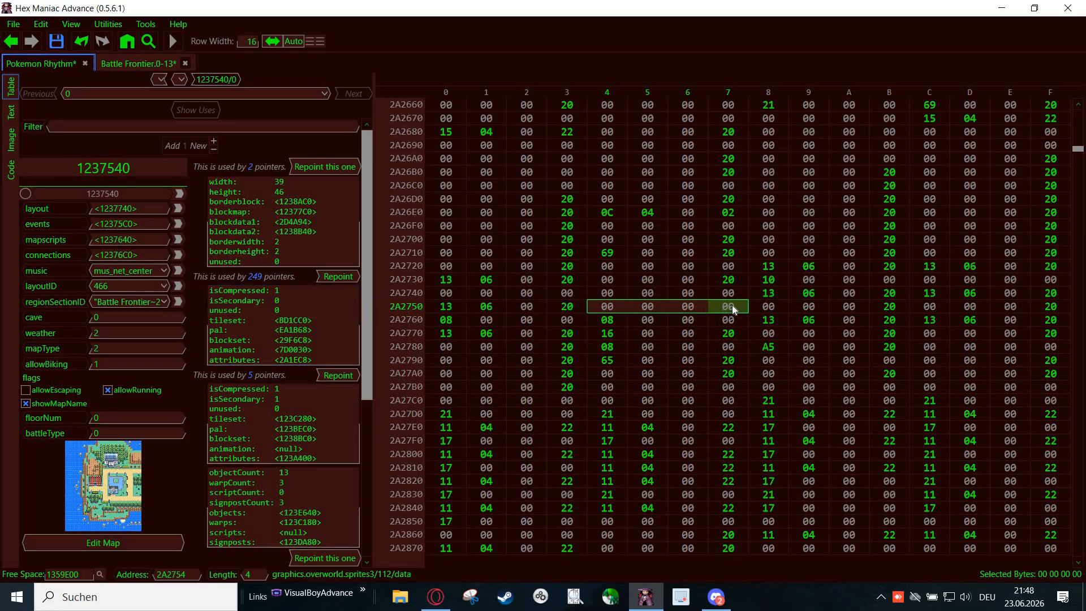
- Set the bush block's attribute byte at 2A2757 to 30 and save the ROM
left_click(729, 306)
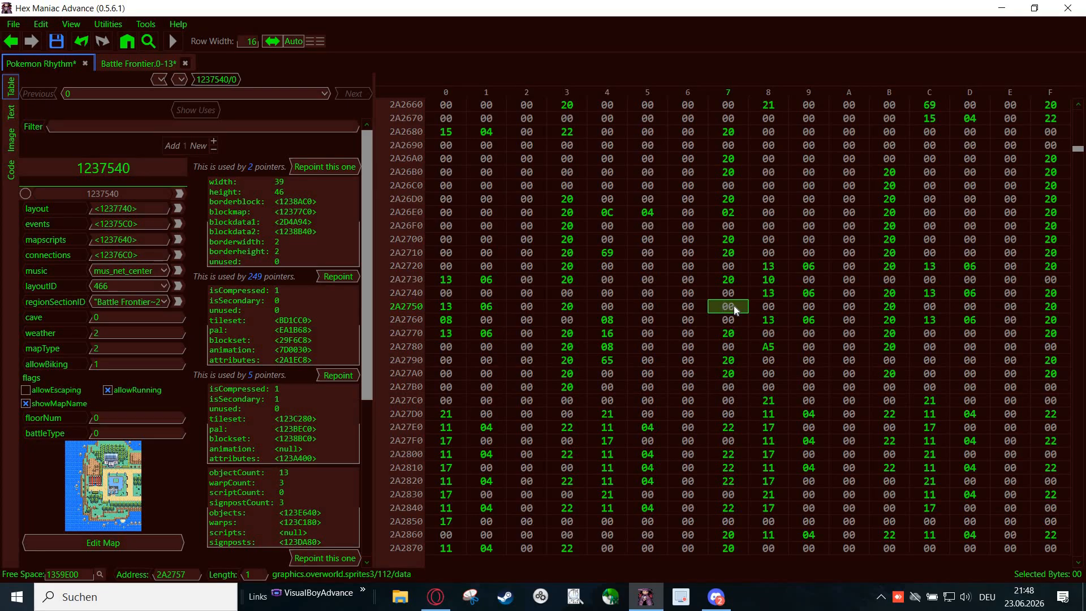
type("30")
left_click(57, 41)
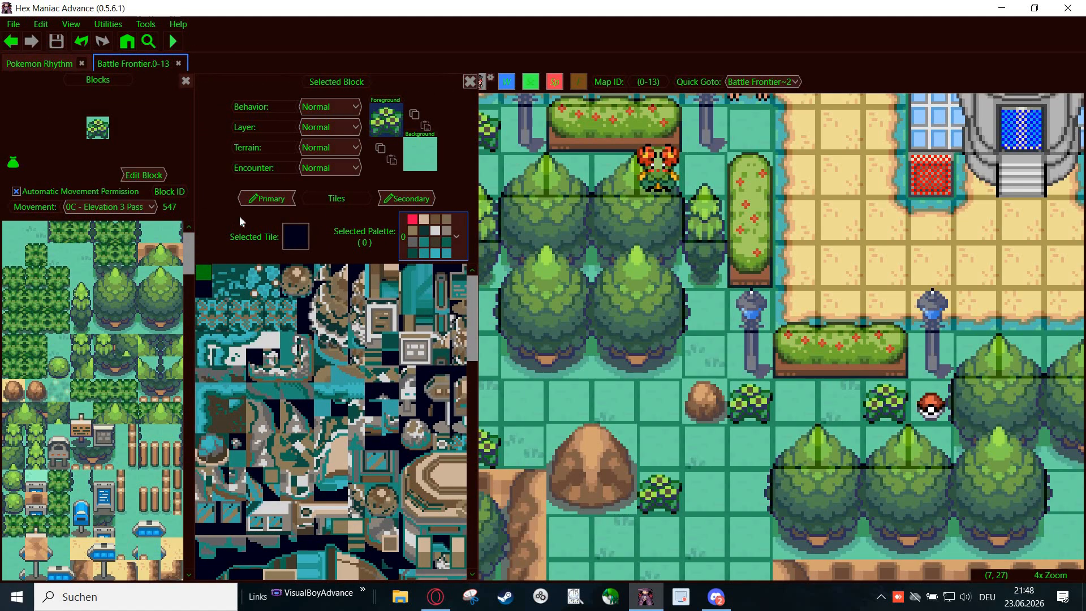
- Check the block attributes of the neighbouring block 548, the puddle block 555 and the bush block 547 in the block editor
scroll(54, 375, "down", 5)
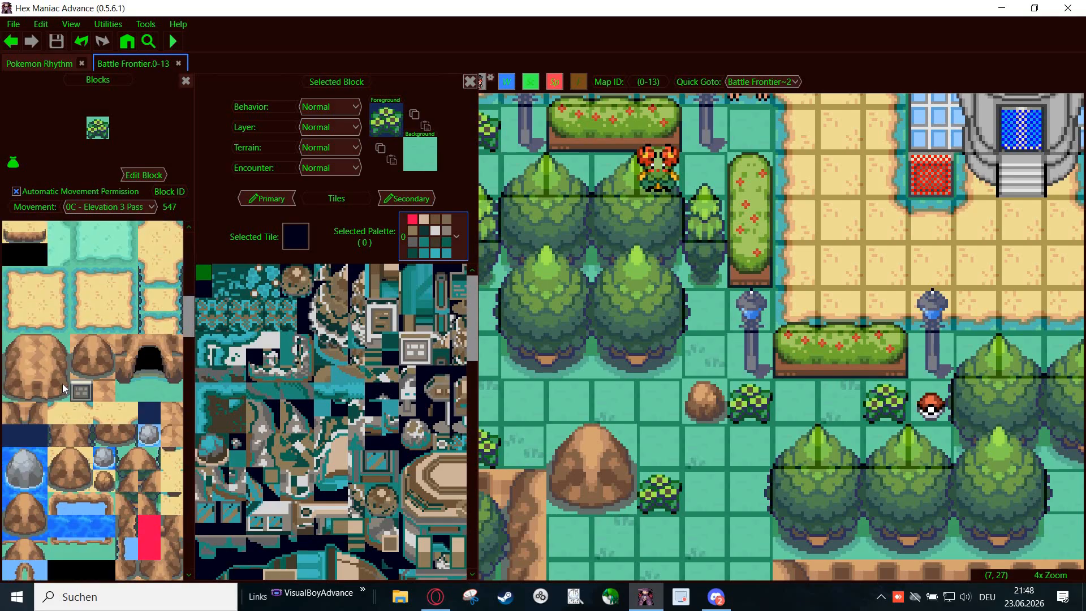
scroll(66, 385, "down", 10)
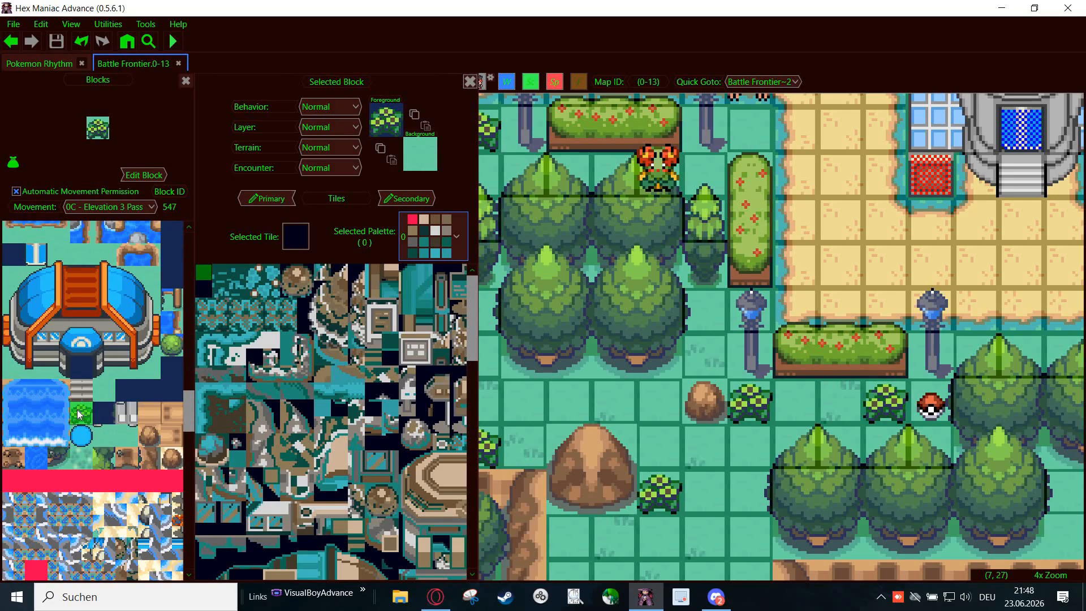
scroll(79, 414, "down", 1)
left_click(95, 388)
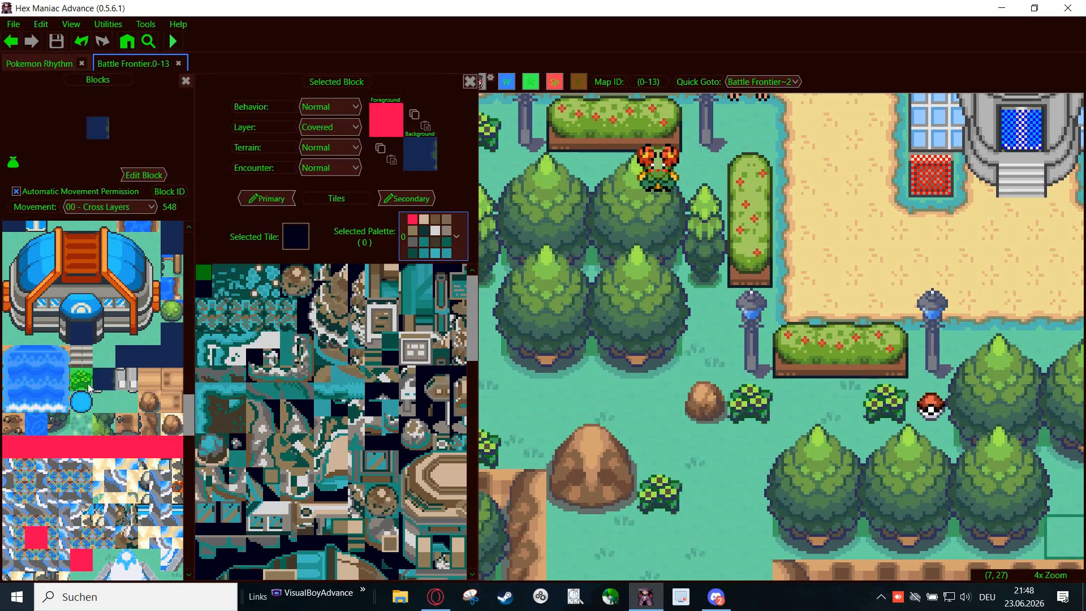
left_click(80, 401)
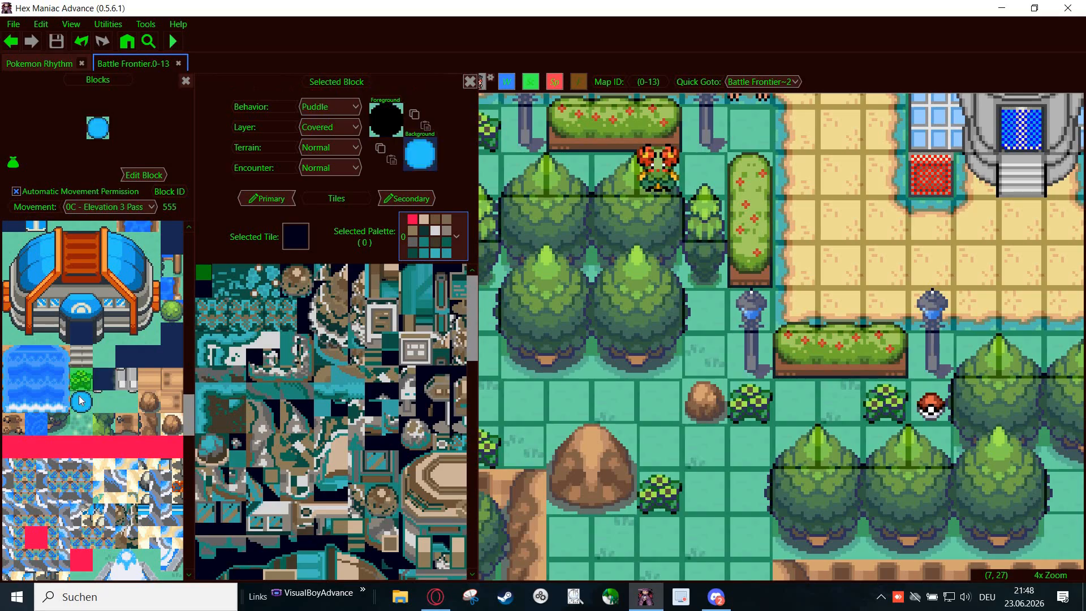
left_click(80, 379)
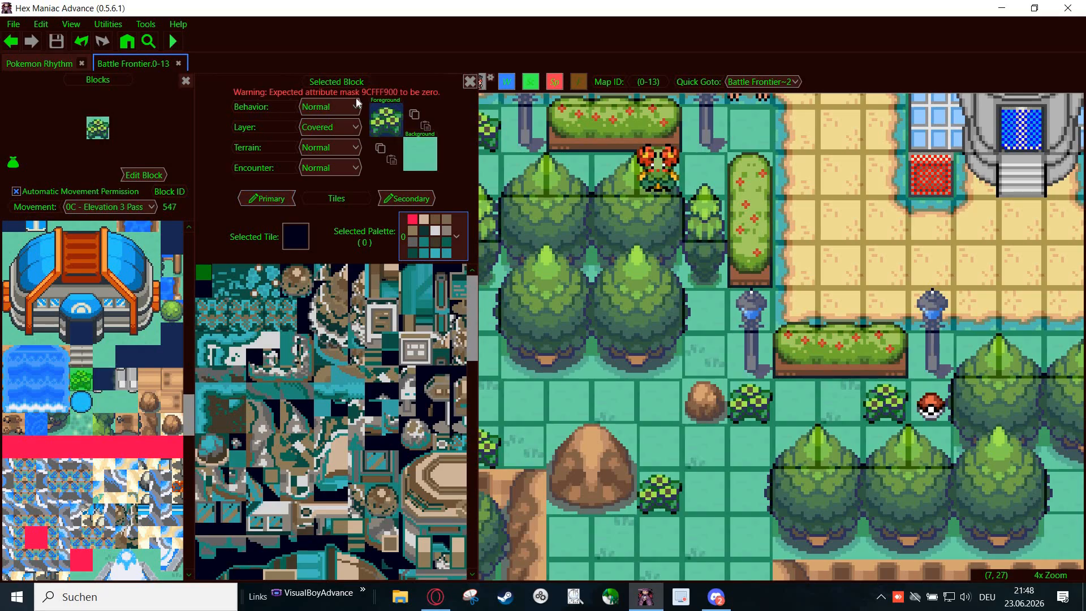
- Launch the ROM for testing and return from the block editor to the map around the four large trees
left_click(175, 44)
left_click_drag(530, 321, 581, 314)
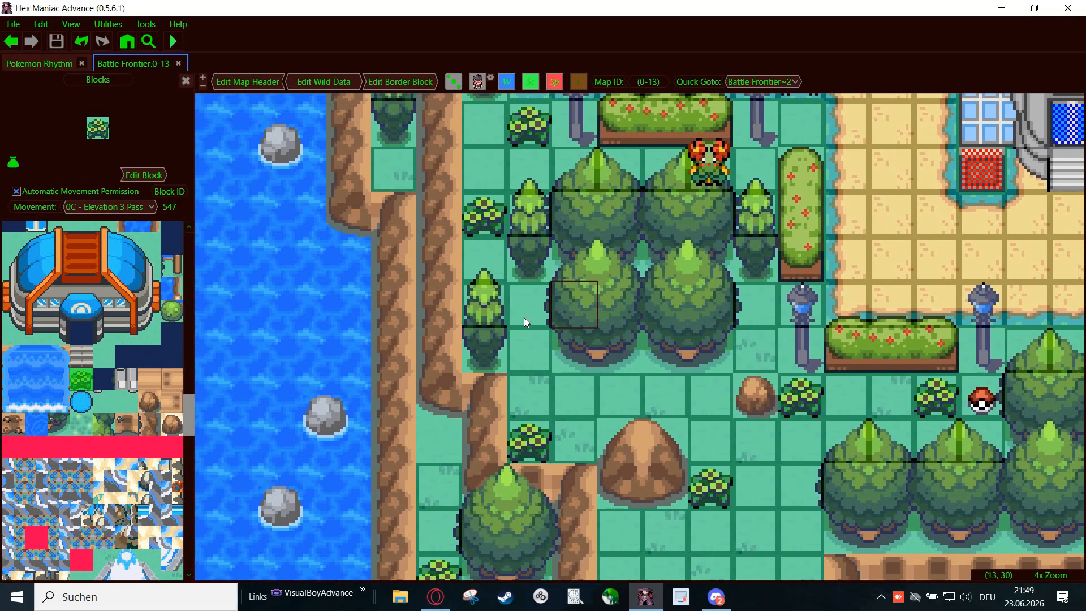
- Place a bush block on the grass cell between the small tree and the lower-left large tree, and save the ROM
left_click(524, 317)
left_click(56, 44)
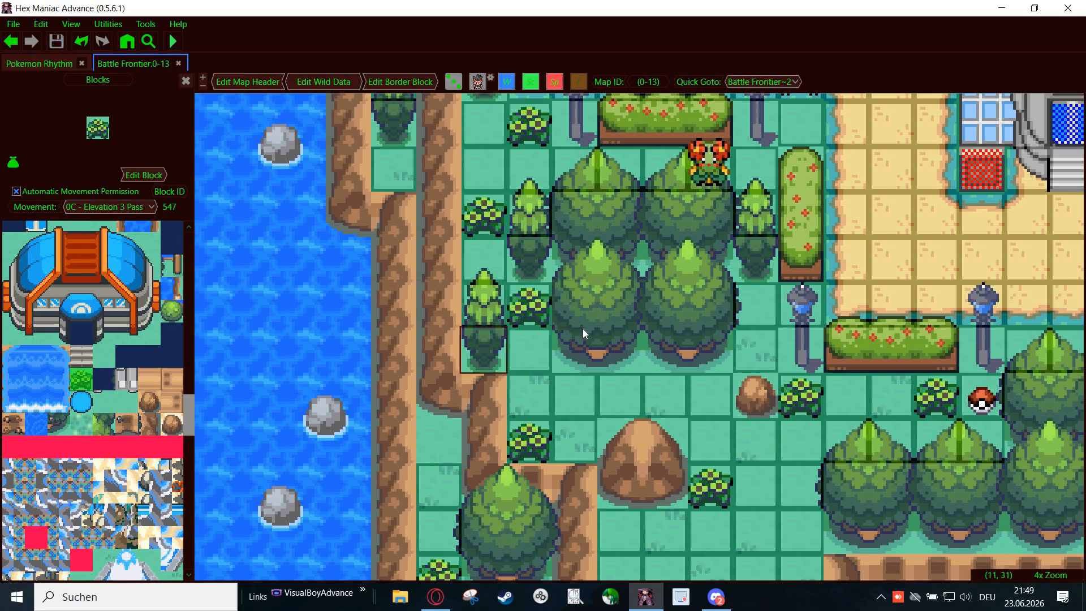
scroll(582, 328, "up", 1)
- Launch the ROM in the emulator and load the saved game at the Battle Frontier
left_click(173, 44)
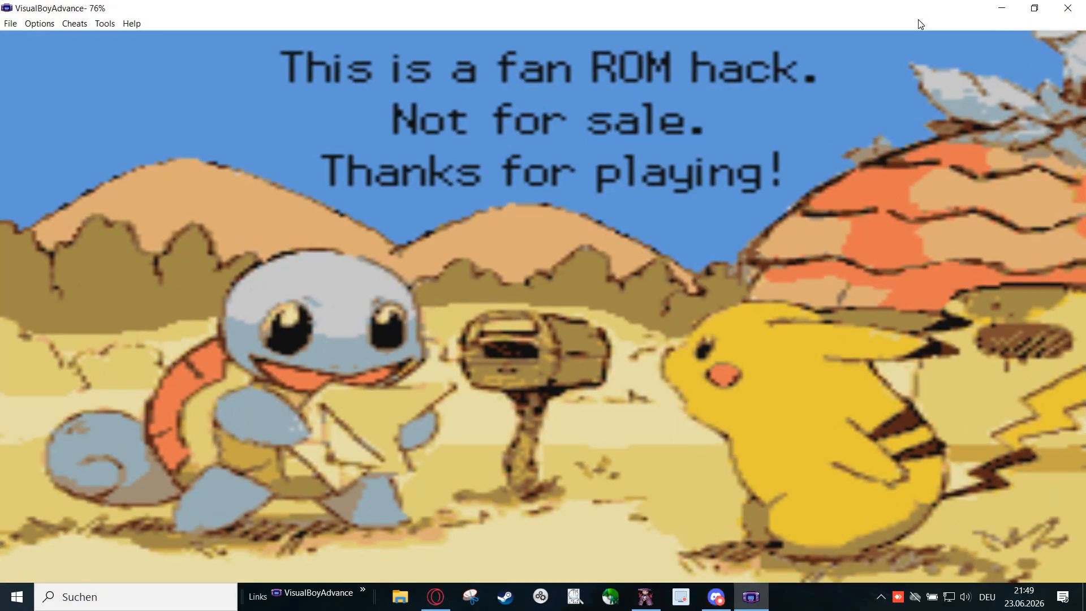
key("z")
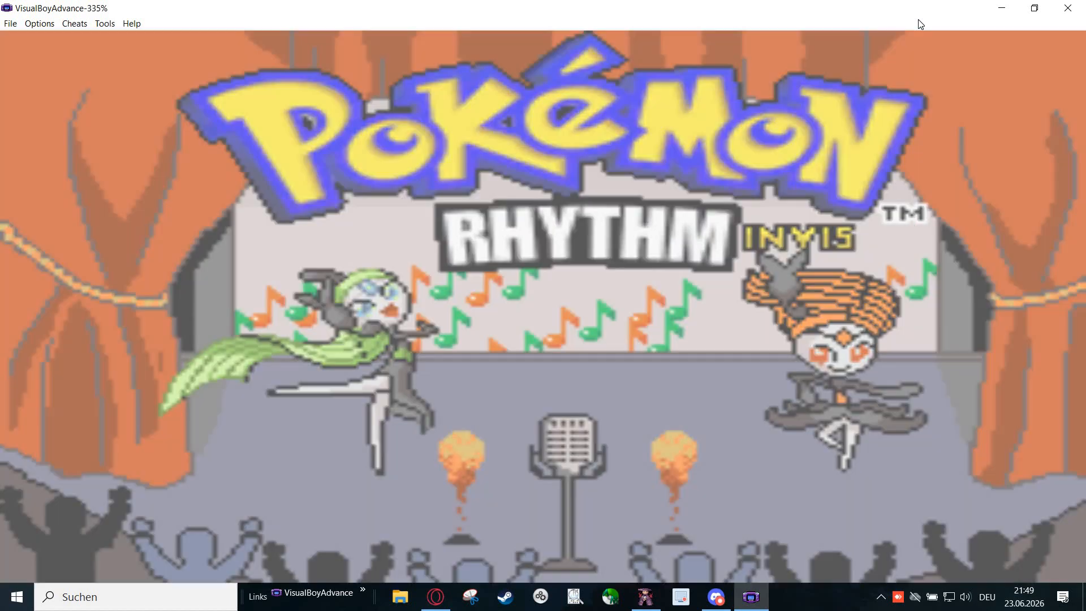
key("z")
- Walk the character from the building entrance to the bush and small tree beside the large trees to test the layering
key("Down")
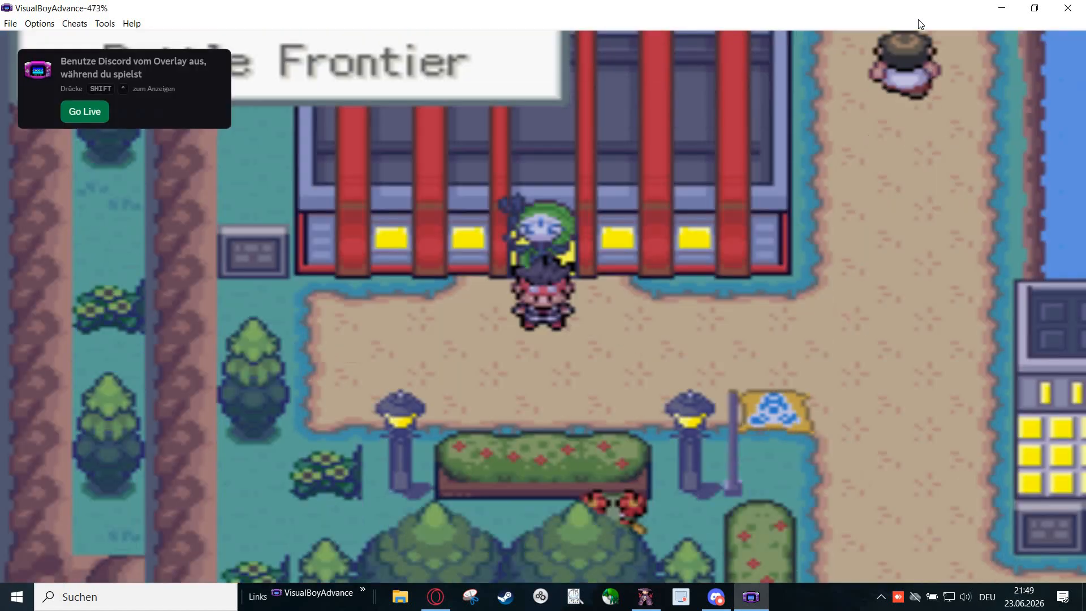
key("Down")
key("Left")
key("Down")
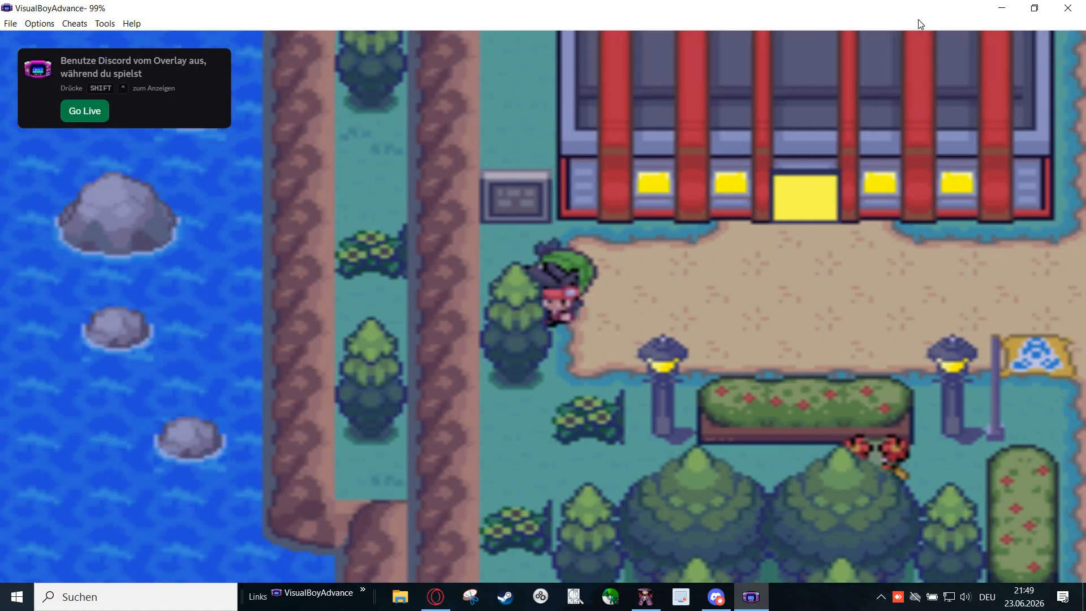
key("Down")
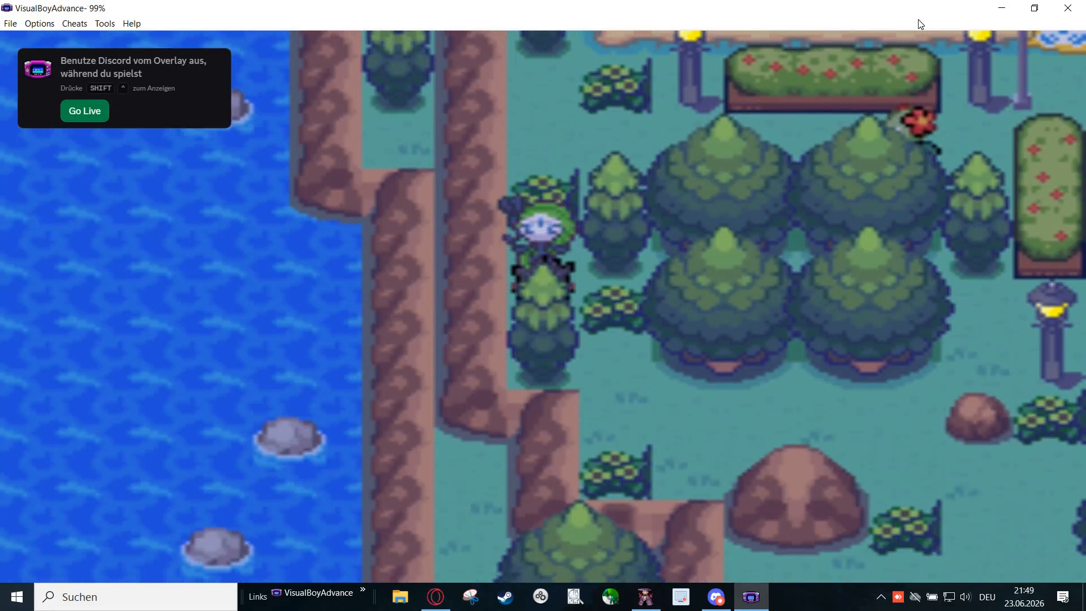
key("Up")
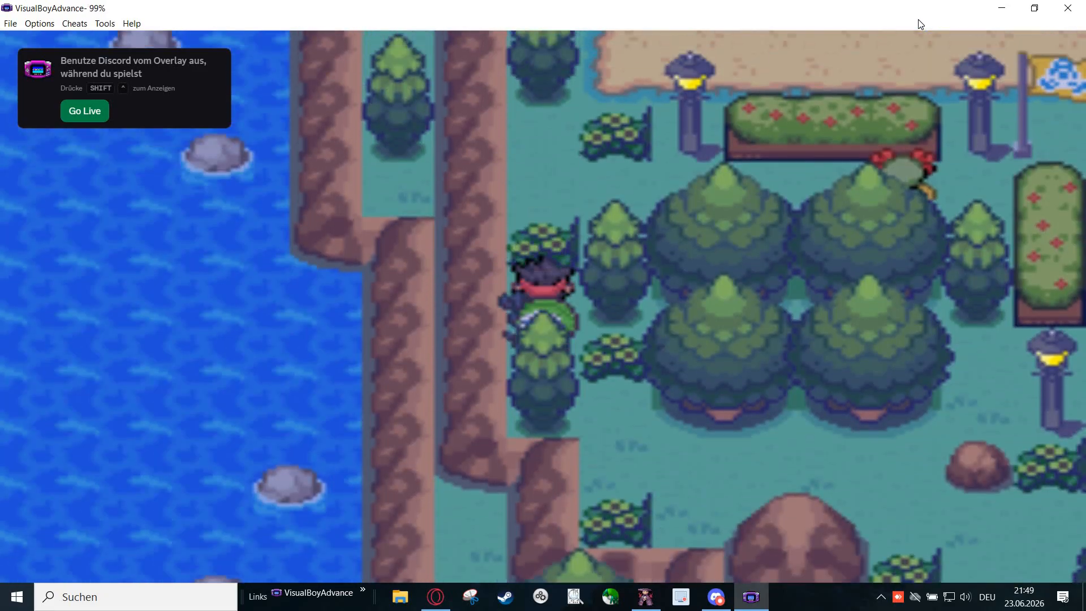
- Walk the character back around the upper bush by the sand path to check its layering, and close the emulator
key("Left")
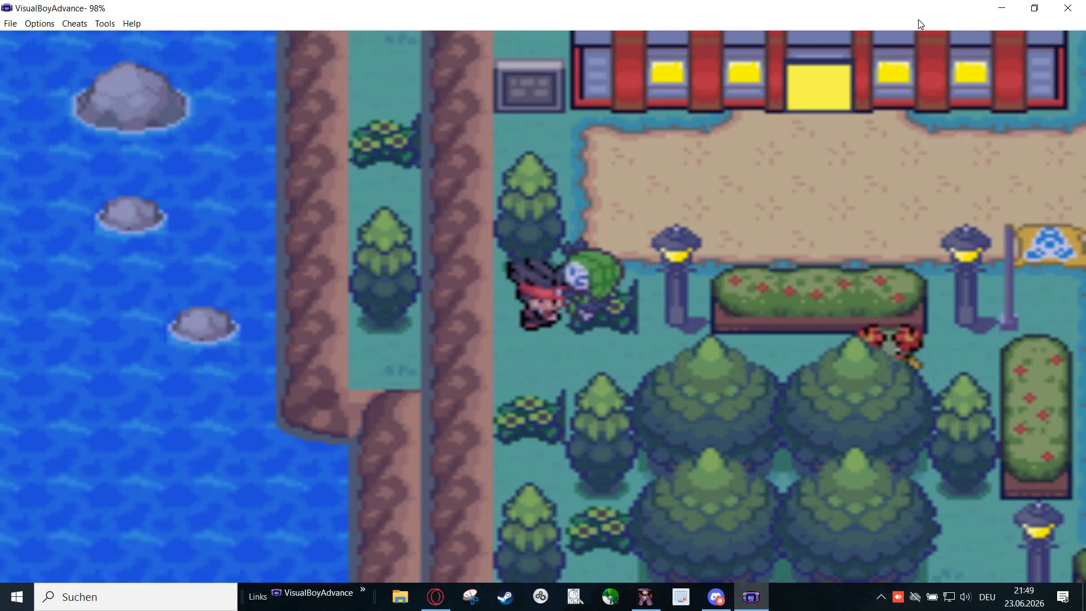
key("Right")
key("Down")
key("Up")
key("Up")
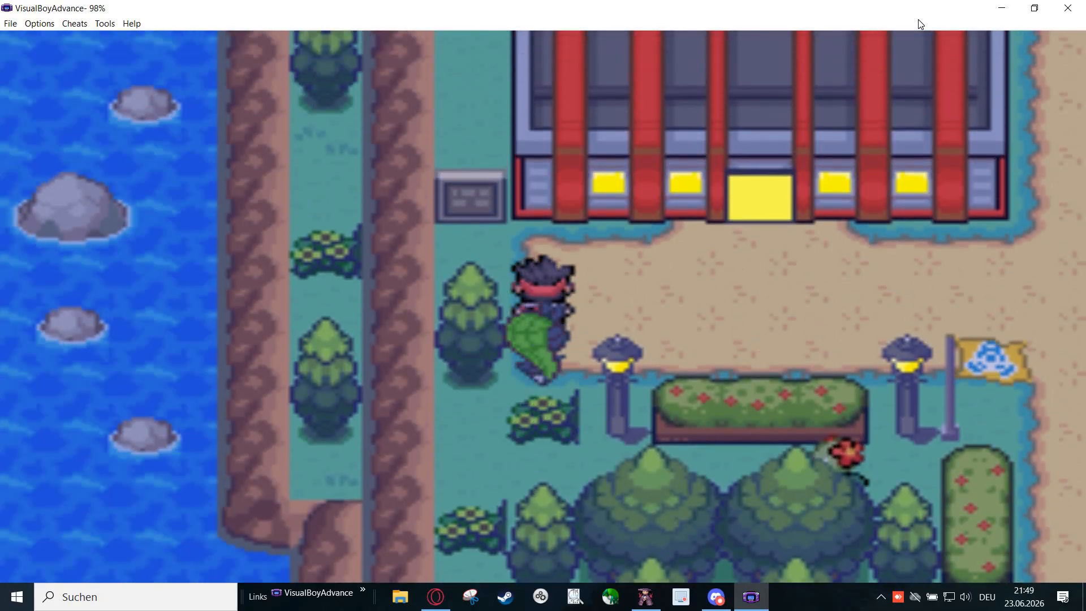
key("Down")
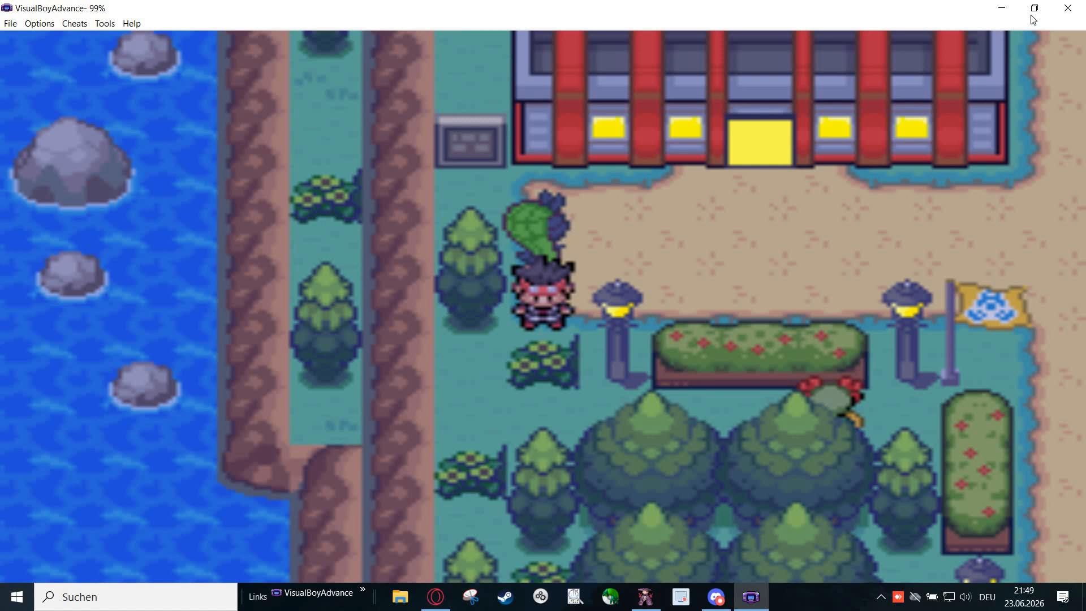
left_click(1067, 8)
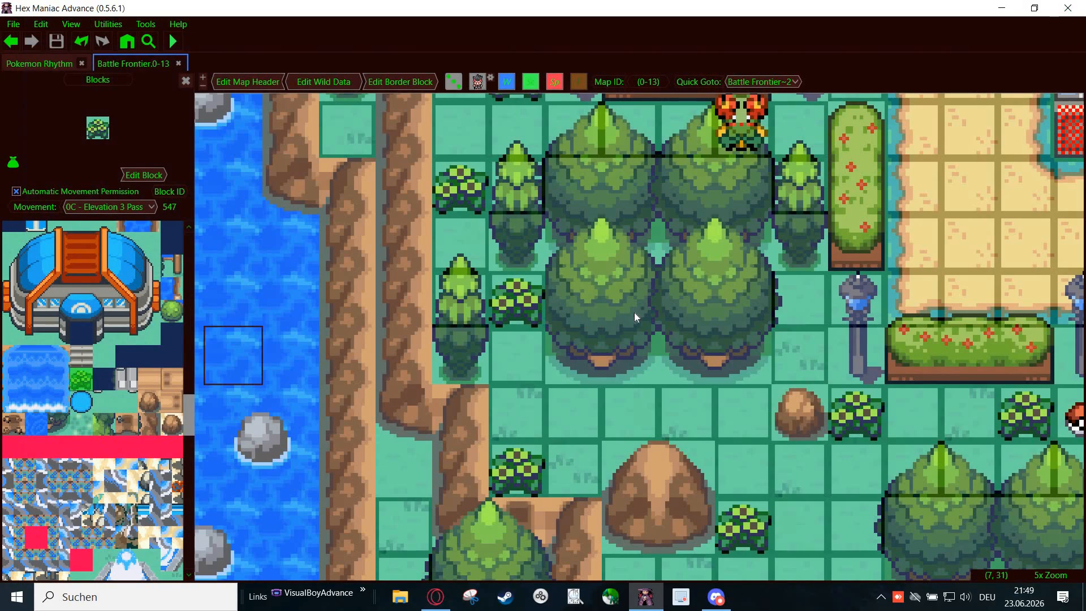
- Clear the block selection and choose the movement permission 10 - Elevation 4 Pass for the bush area
scroll(586, 371, "down", 1)
left_click_drag(433, 282, 481, 459)
scroll(481, 459, "down", 1)
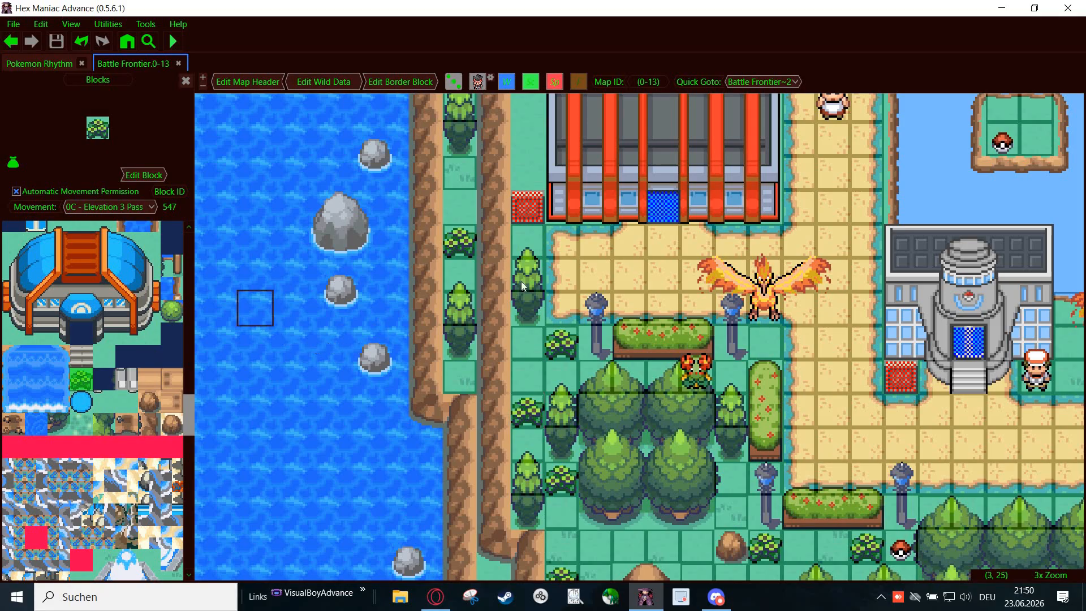
left_click_drag(355, 341, 650, 249)
key("Escape")
left_click(126, 211)
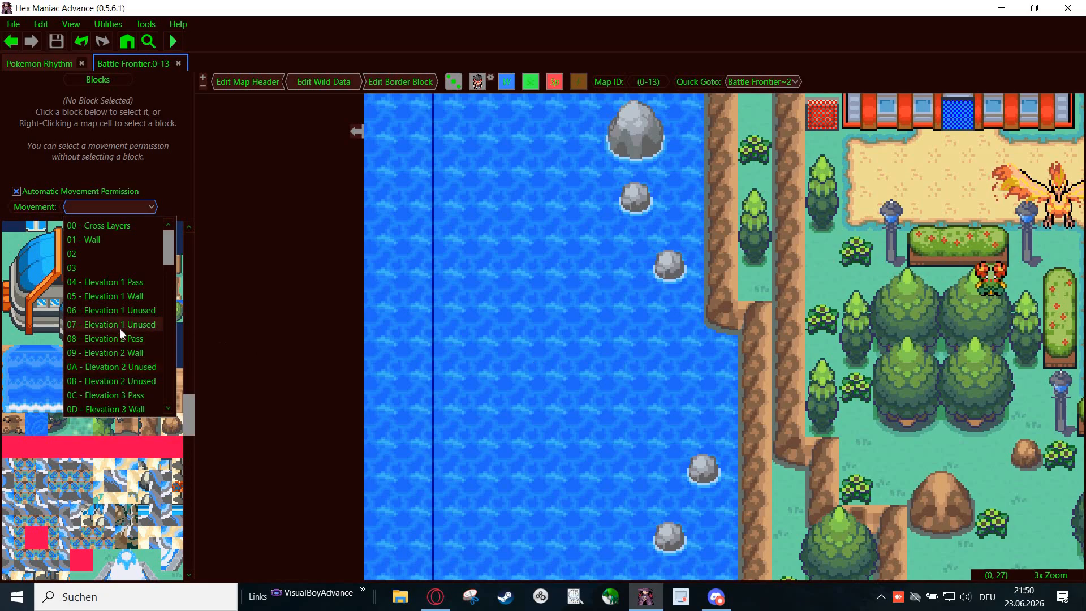
scroll(123, 351, "down", 2)
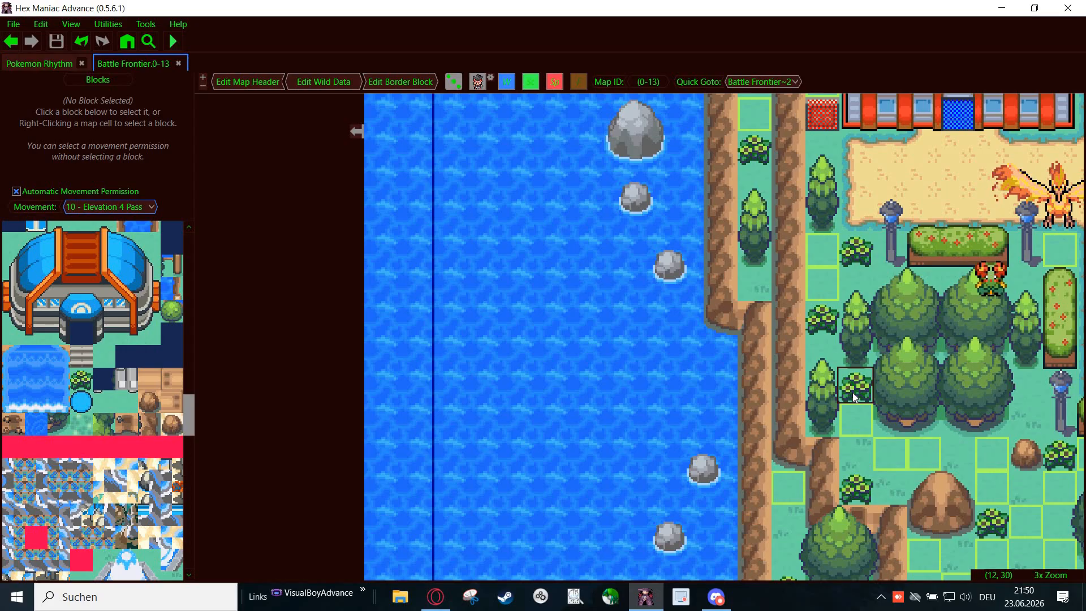
left_click_drag(956, 351, 656, 368)
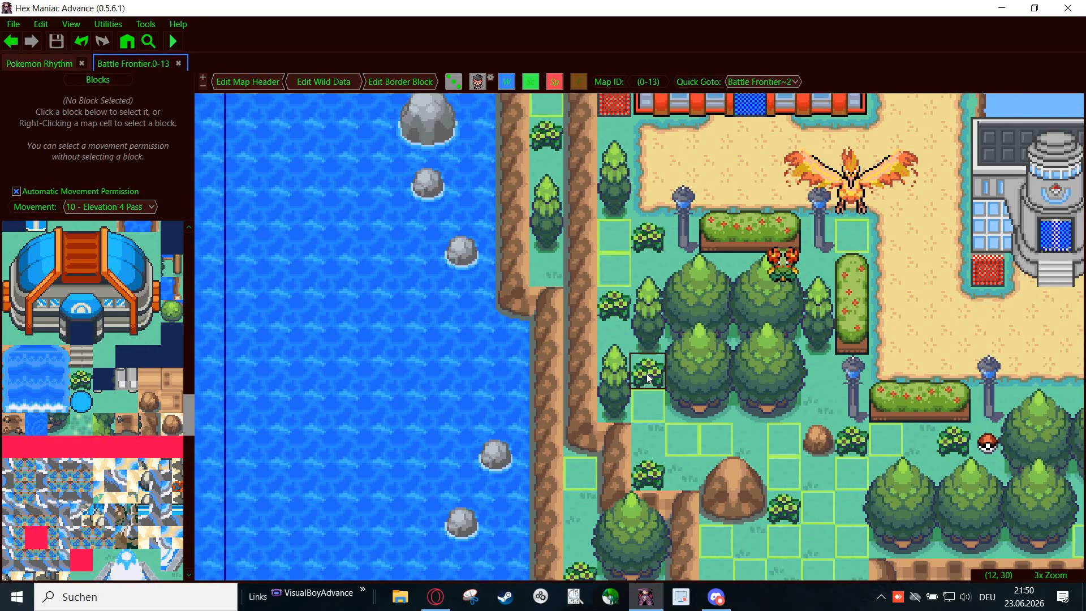